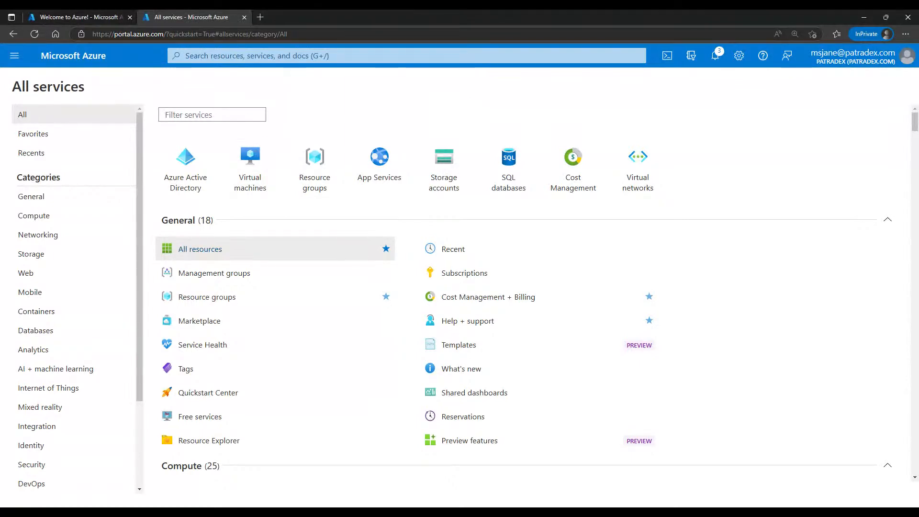
Search the portal for "virtual" and open the Virtual machines service.
{"action": "left_click", "coordinate": [407, 56]}
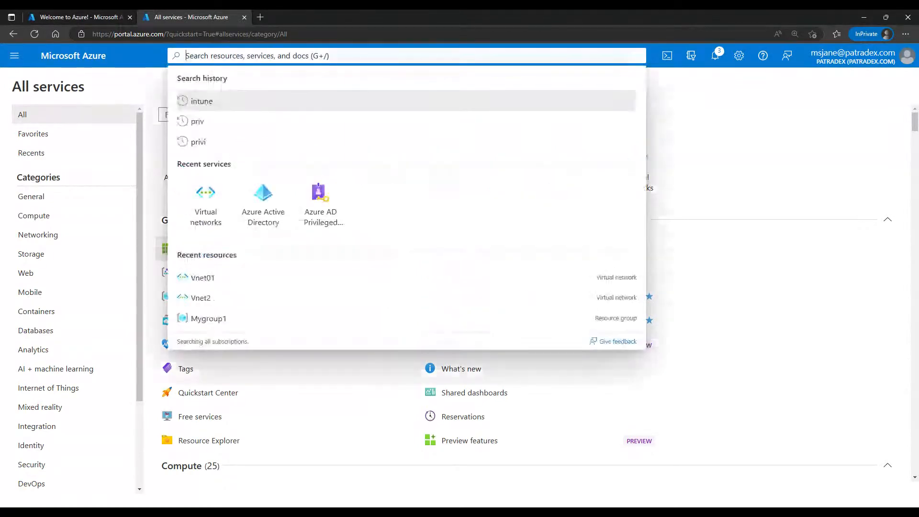
{"action": "type", "text": "virtual"}
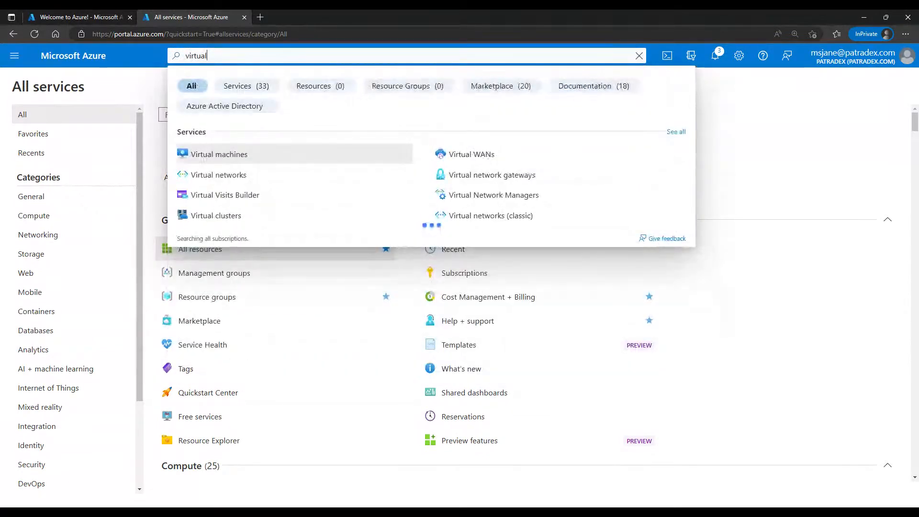
{"action": "left_click", "coordinate": [280, 157]}
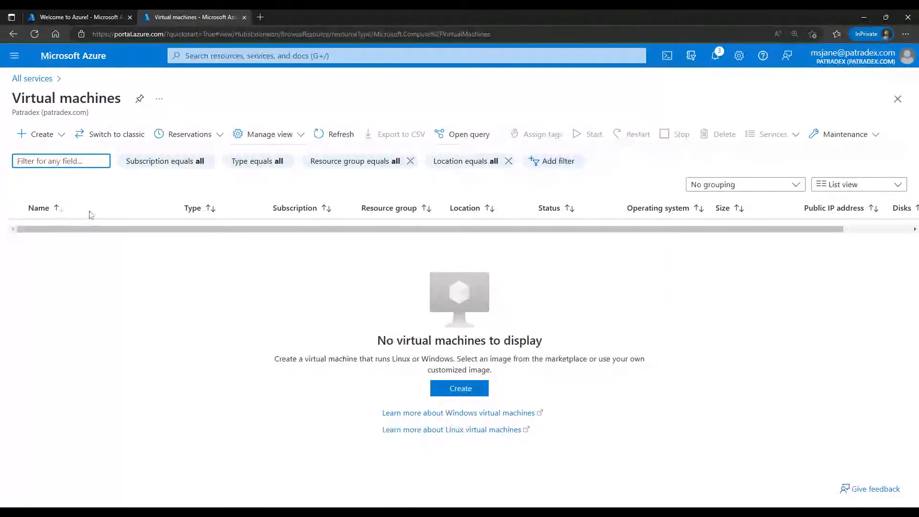
Start creating a new Azure virtual machine hosted by Azure.
{"action": "left_click", "coordinate": [42, 136]}
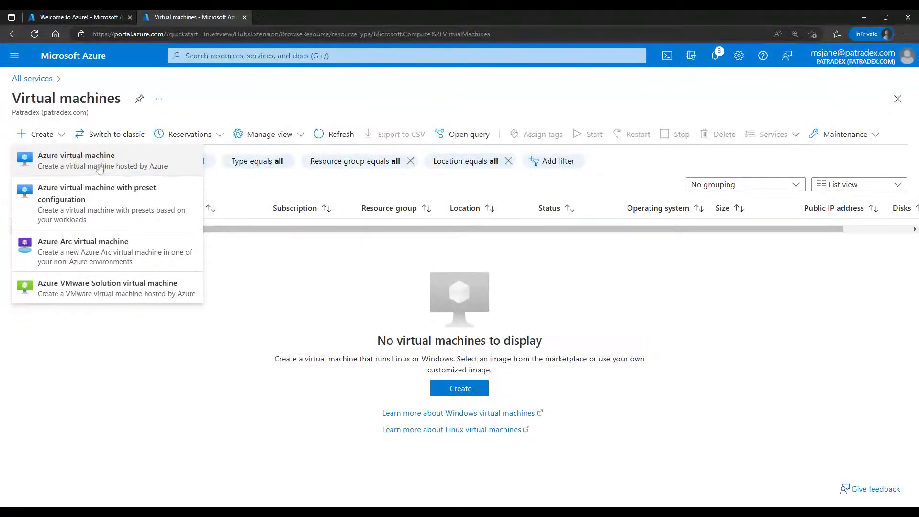
{"action": "left_click", "coordinate": [128, 214]}
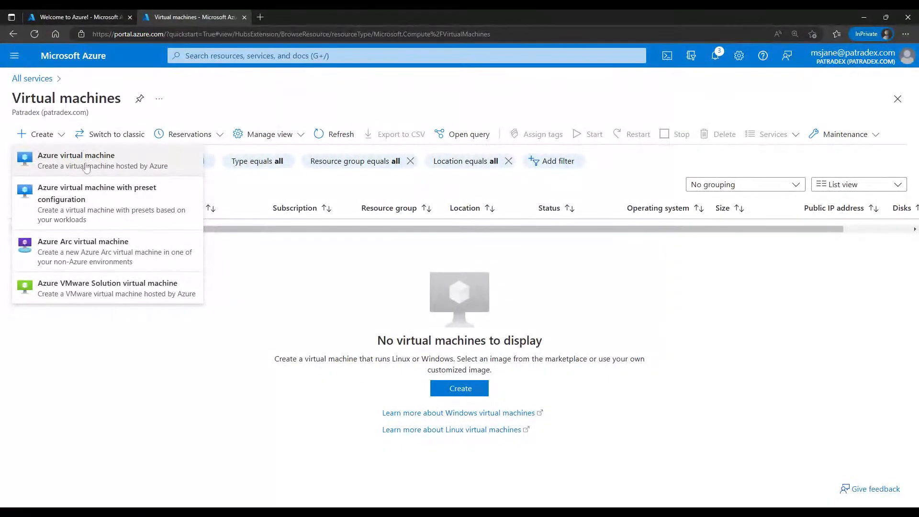
{"action": "left_click", "coordinate": [319, 348]}
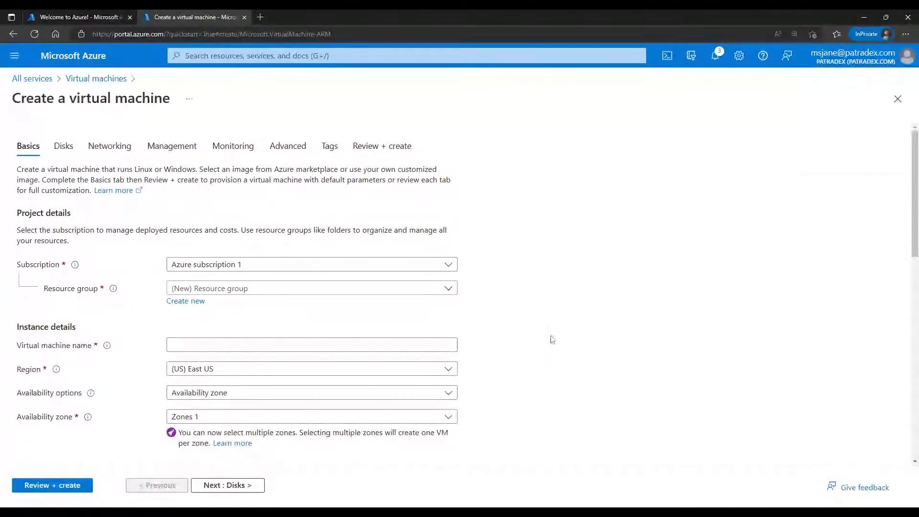
Assign the virtual machine to the resource group Mygroup1 and name it testVM01.
{"action": "left_click", "coordinate": [449, 291]}
{"action": "left_click", "coordinate": [229, 335]}
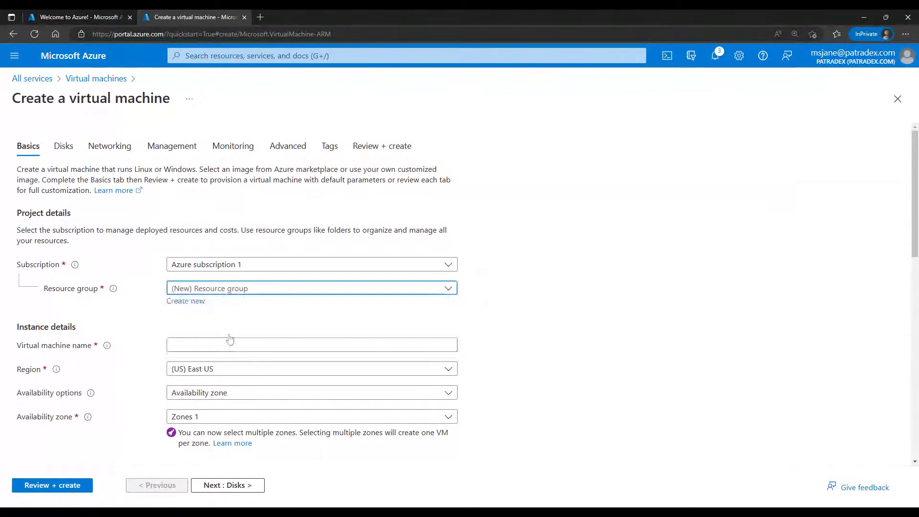
{"action": "scroll", "coordinate": [485, 295], "scroll_direction": "down", "scroll_amount": 2}
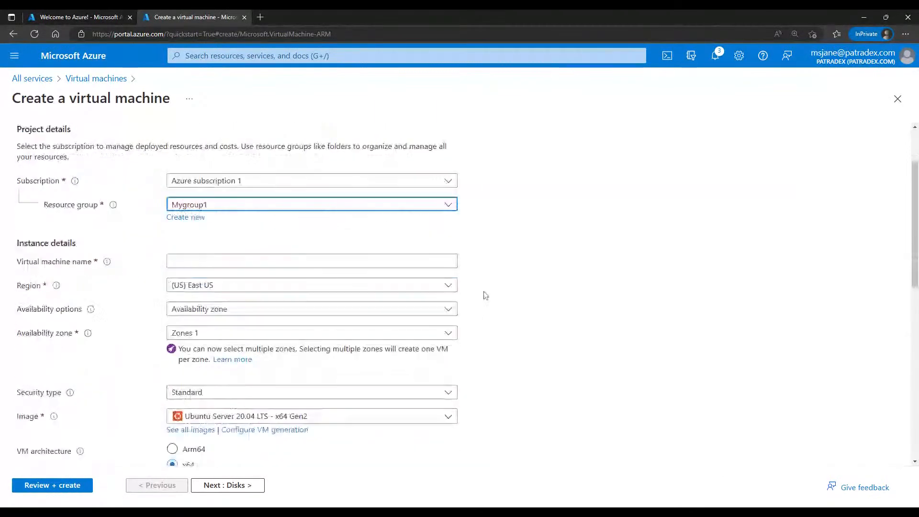
{"action": "scroll", "coordinate": [438, 276], "scroll_direction": "down", "scroll_amount": 1}
{"action": "left_click", "coordinate": [418, 243]}
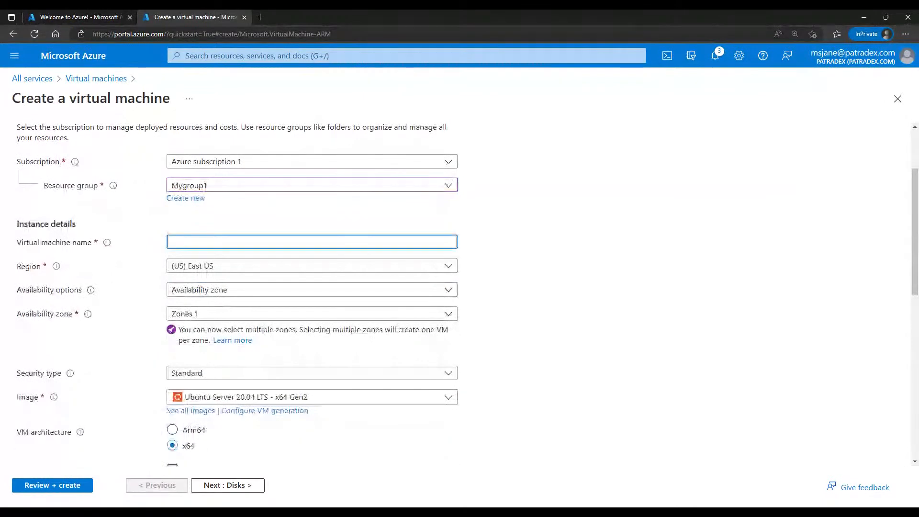
{"action": "type", "text": "ter"}
{"action": "key", "text": "BackSpace"}
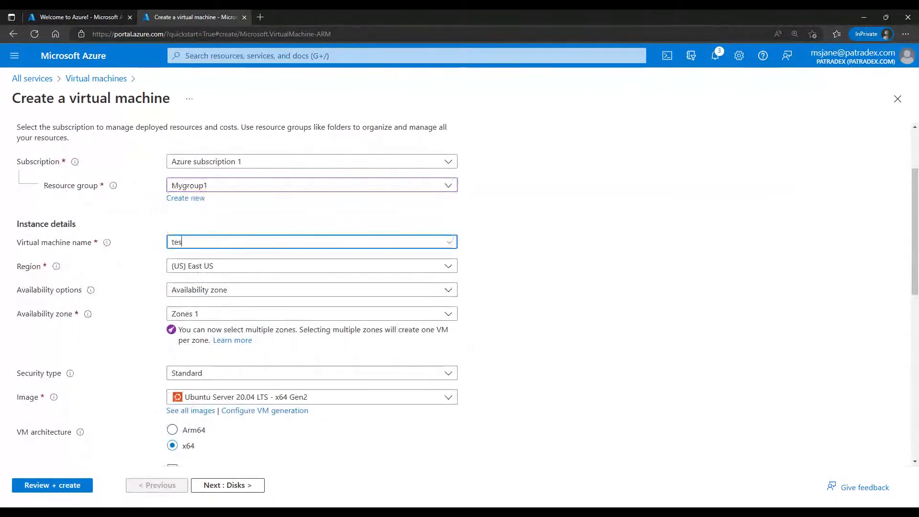
{"action": "type", "text": "stVM01"}
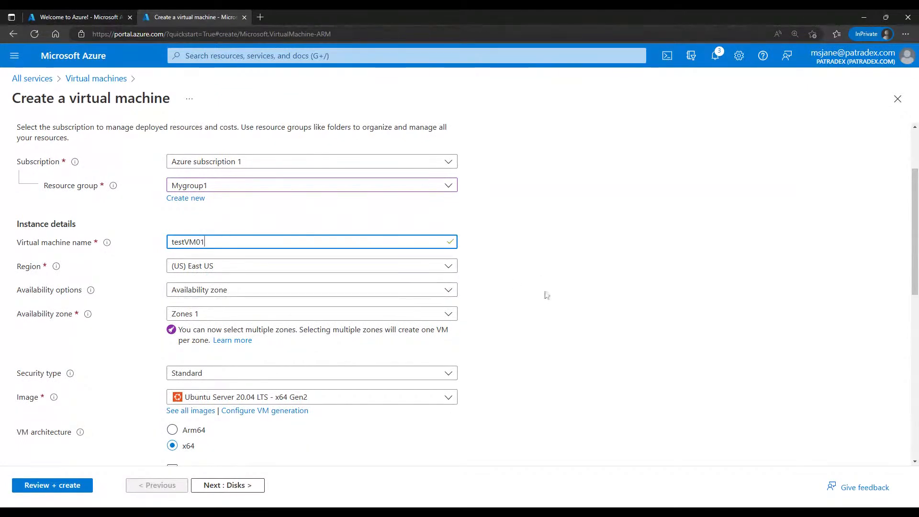
Set the availability option to No infrastructure redundancy required and choose the Standard security type.
{"action": "left_click", "coordinate": [370, 291]}
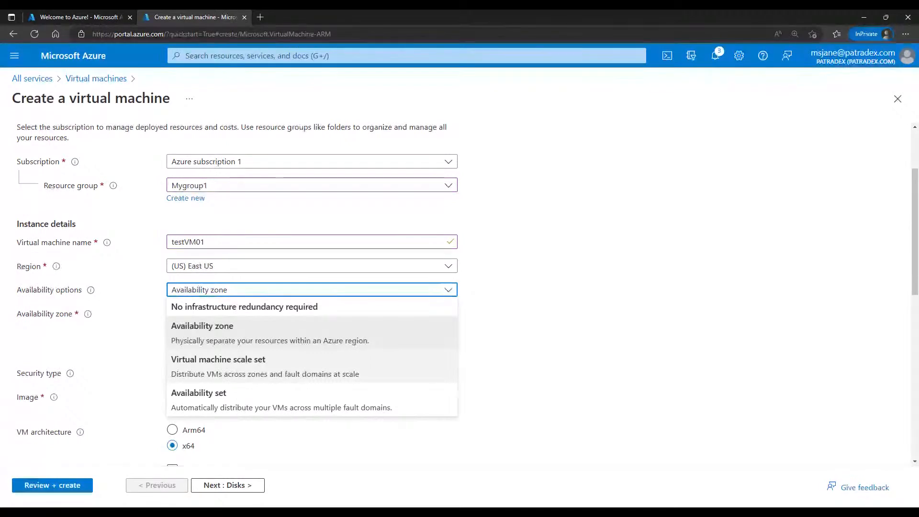
{"action": "left_click", "coordinate": [348, 310]}
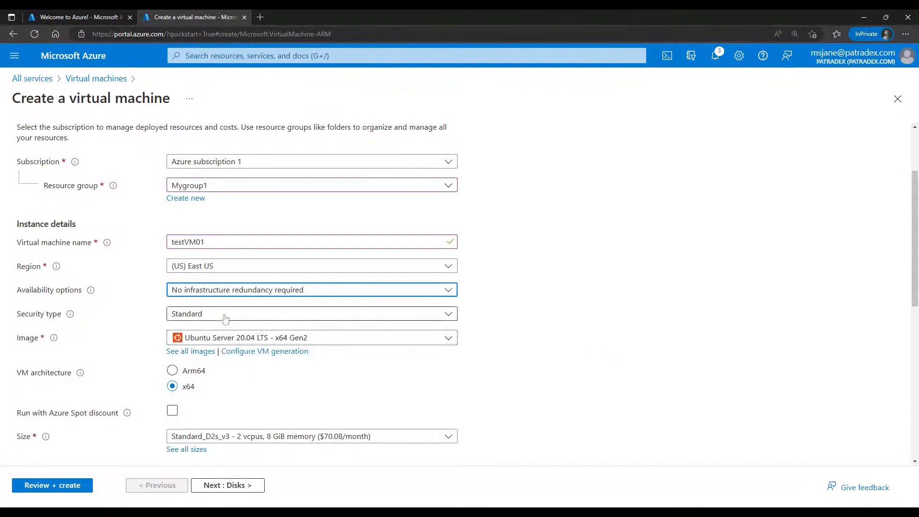
{"action": "left_click", "coordinate": [369, 317]}
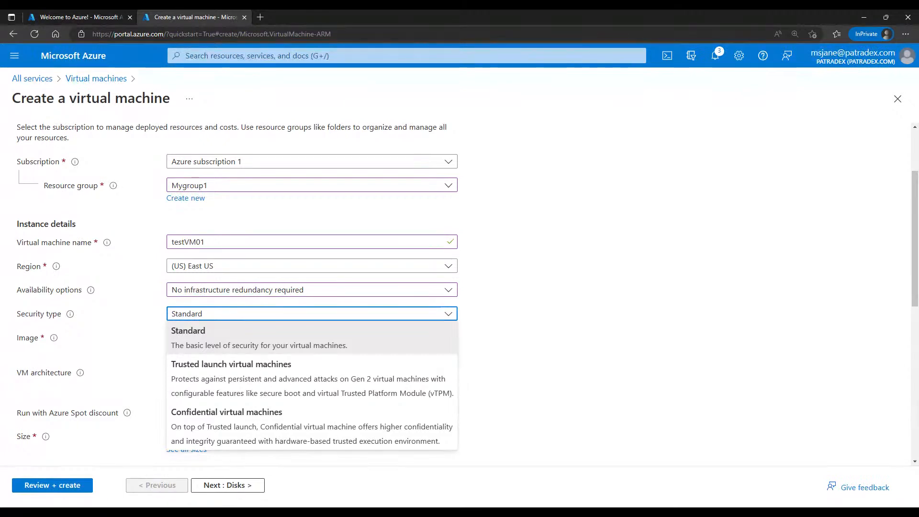
{"action": "left_click", "coordinate": [358, 334]}
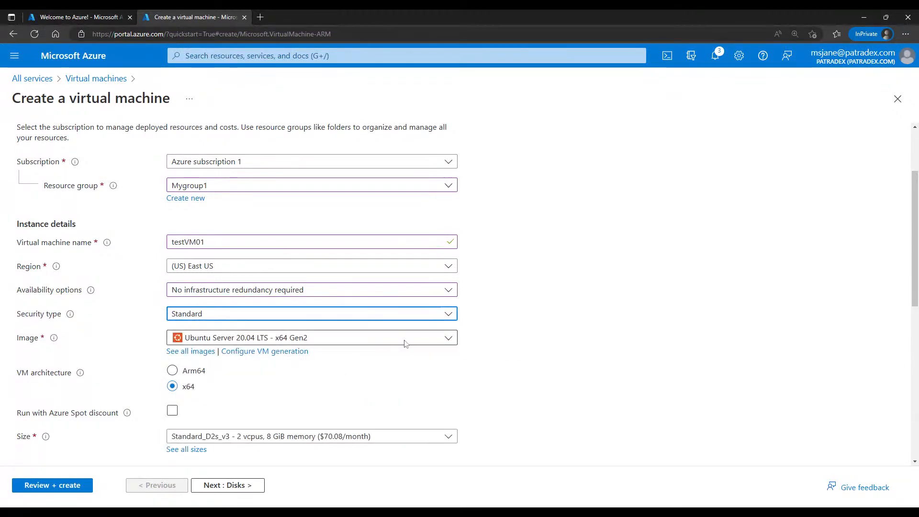
Open the full marketplace list of images for the virtual machine.
{"action": "left_click", "coordinate": [402, 338]}
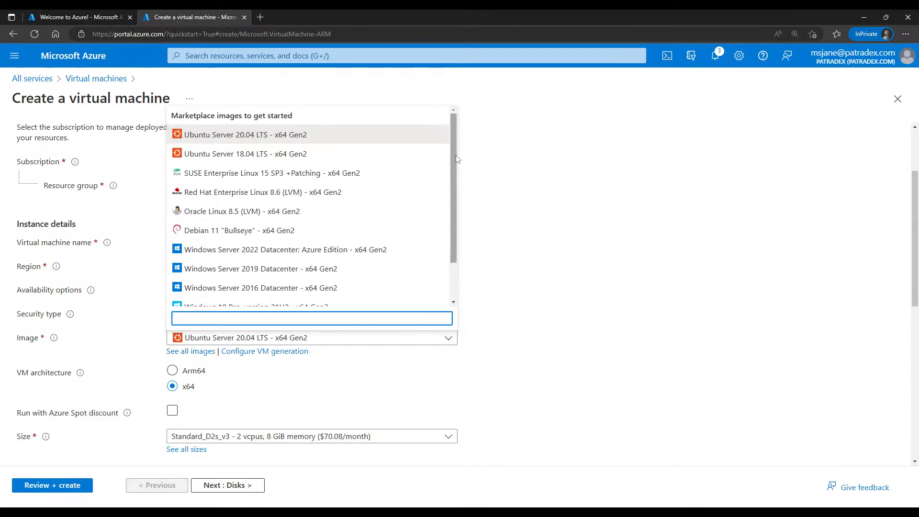
{"action": "left_click_drag", "start_coordinate": [456, 158], "coordinate": [453, 197]}
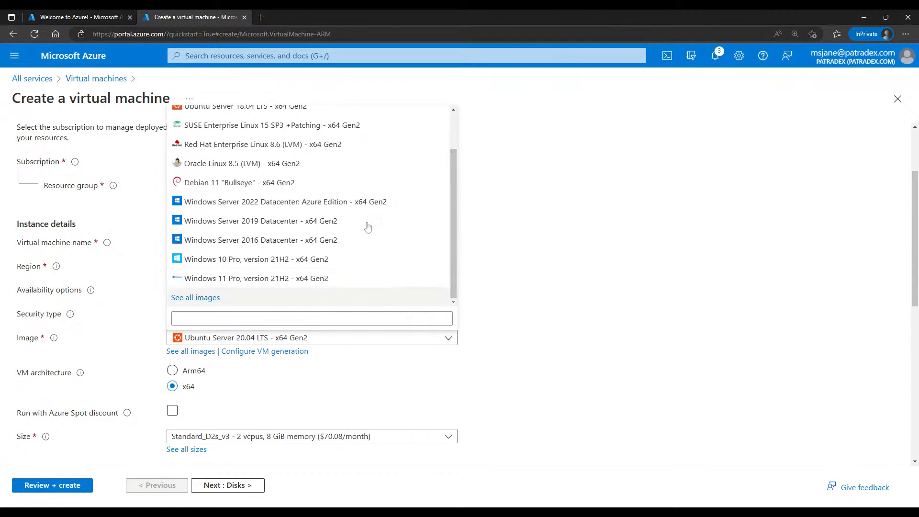
{"action": "left_click", "coordinate": [197, 298]}
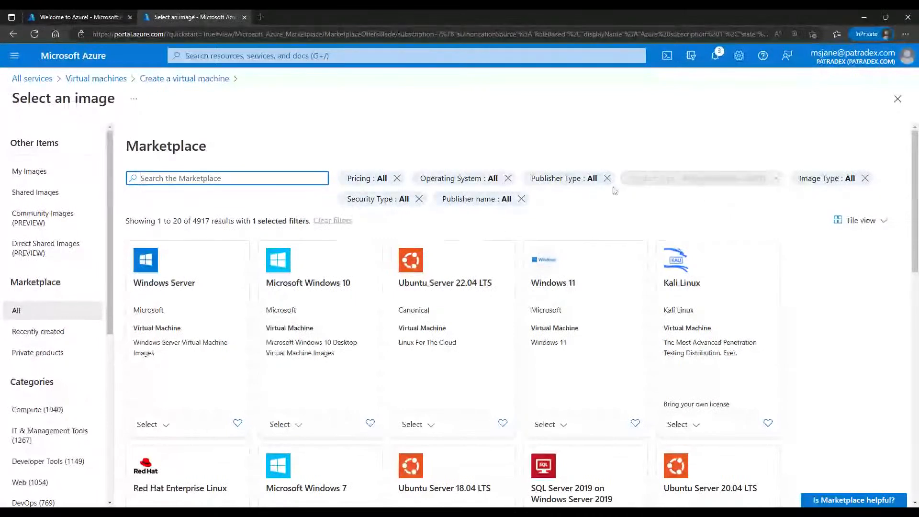
Examine the first page of marketplace images available for the virtual machine.
{"action": "scroll", "coordinate": [585, 191], "scroll_direction": "down", "scroll_amount": 2}
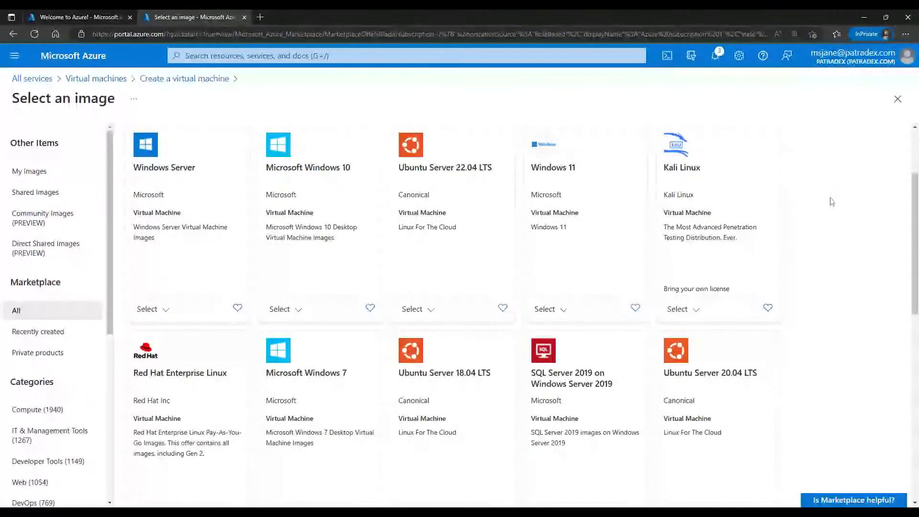
{"action": "scroll", "coordinate": [843, 173], "scroll_direction": "down", "scroll_amount": 1}
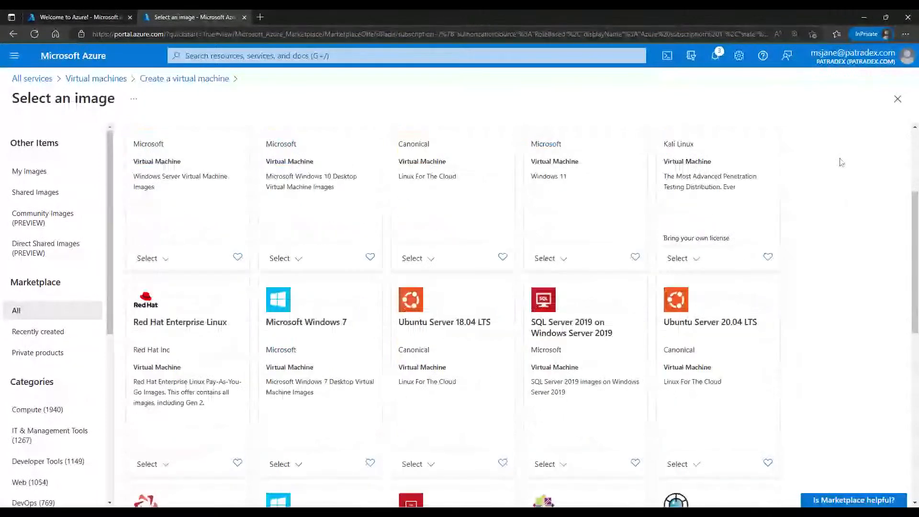
{"action": "scroll", "coordinate": [847, 206], "scroll_direction": "down", "scroll_amount": 2}
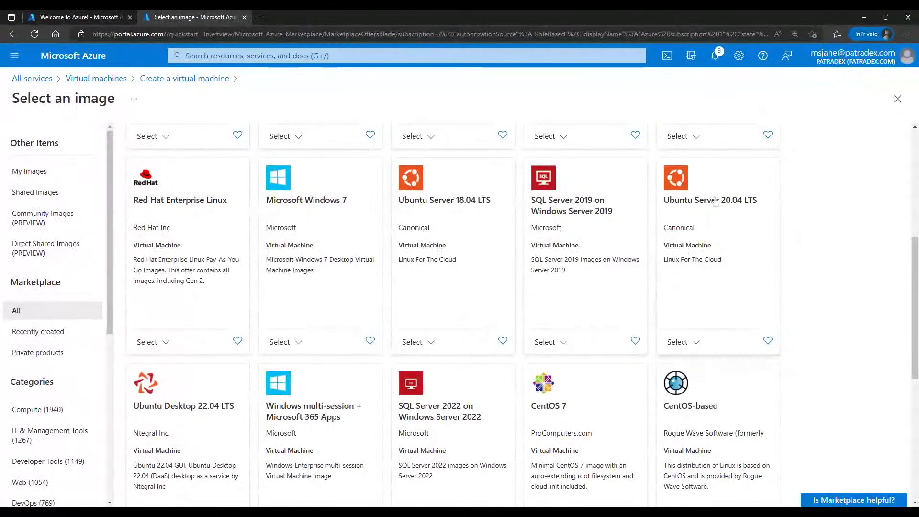
{"action": "scroll", "coordinate": [716, 201], "scroll_direction": "down", "scroll_amount": 1}
{"action": "scroll", "coordinate": [716, 201], "scroll_direction": "down", "scroll_amount": 3}
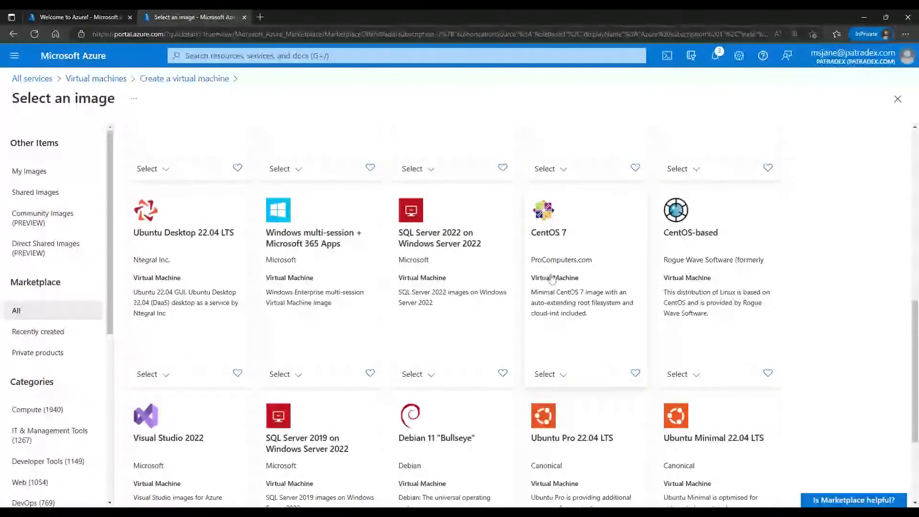
{"action": "scroll", "coordinate": [561, 275], "scroll_direction": "down", "scroll_amount": 4}
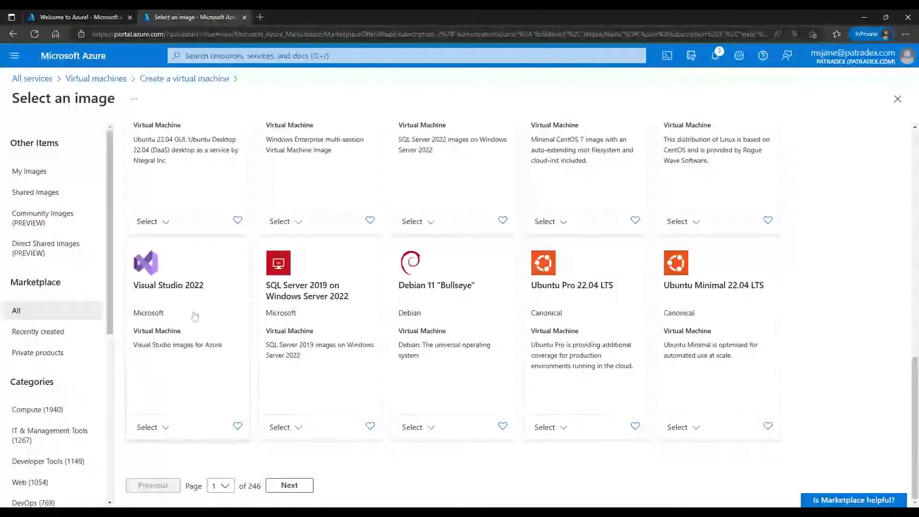
{"action": "scroll", "coordinate": [194, 316], "scroll_direction": "up", "scroll_amount": 10}
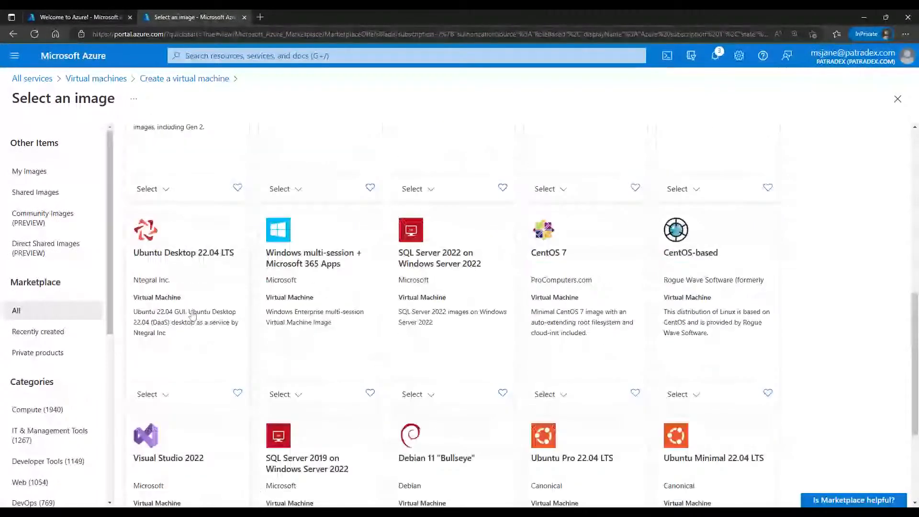
{"action": "scroll", "coordinate": [193, 318], "scroll_direction": "up", "scroll_amount": 3}
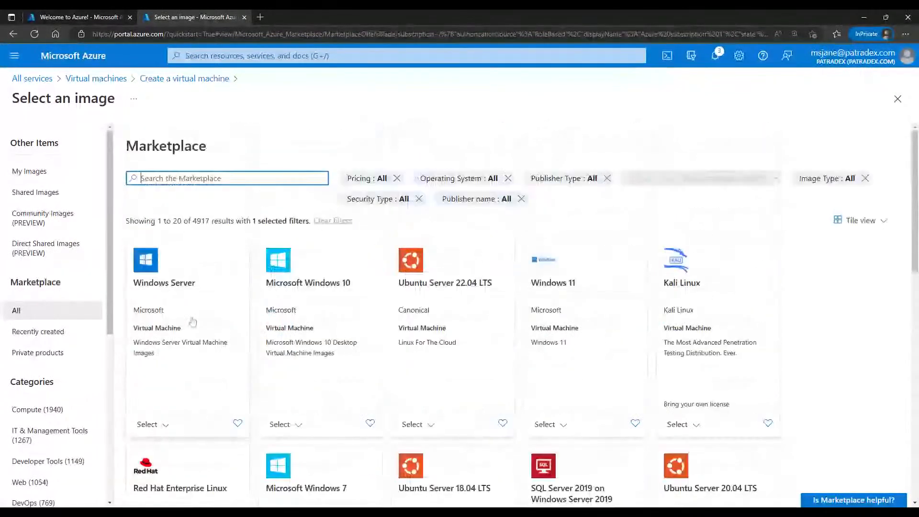
Look through the versions offered for the Windows Server image, and close the list without choosing one.
{"action": "left_click", "coordinate": [165, 424]}
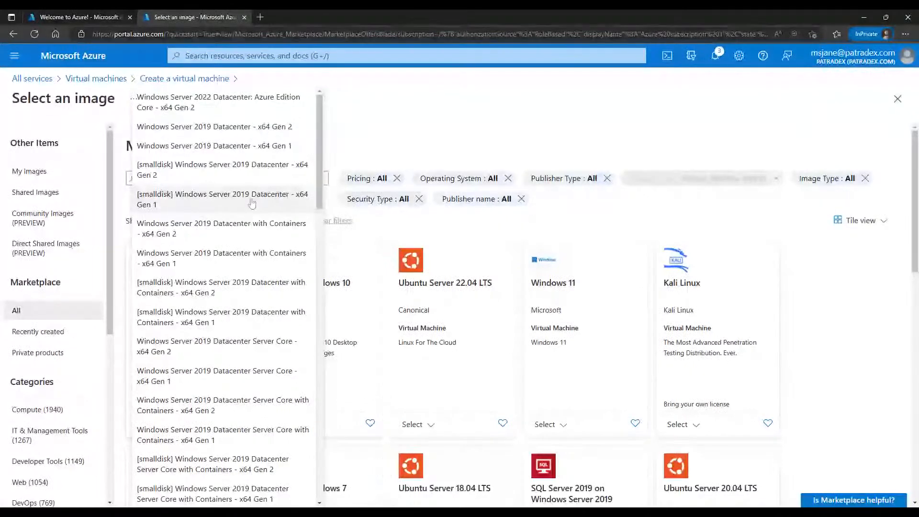
{"action": "scroll", "coordinate": [321, 163], "scroll_direction": "down", "scroll_amount": 5}
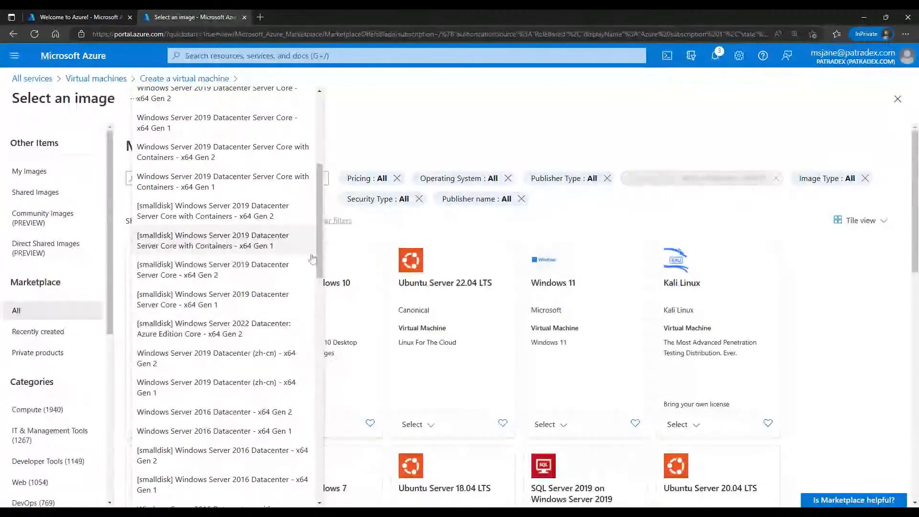
{"action": "scroll", "coordinate": [316, 241], "scroll_direction": "up", "scroll_amount": 4}
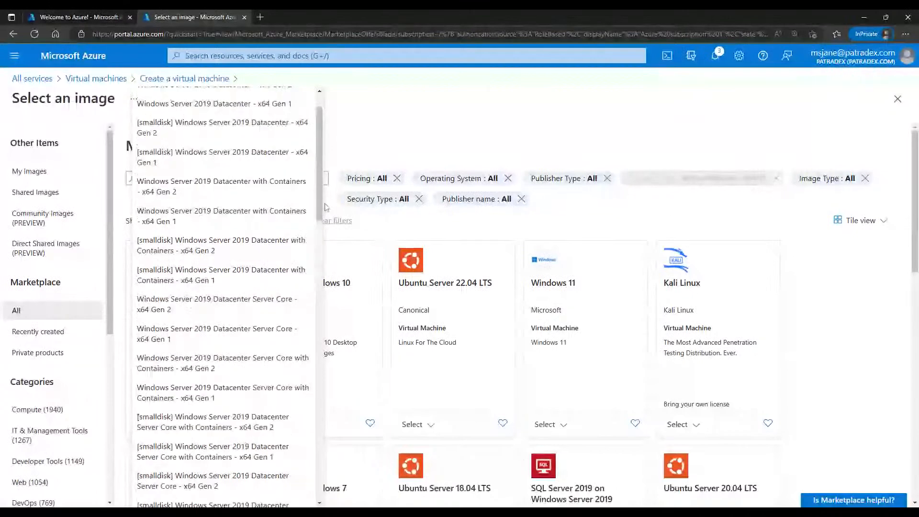
{"action": "scroll", "coordinate": [325, 207], "scroll_direction": "up", "scroll_amount": 1}
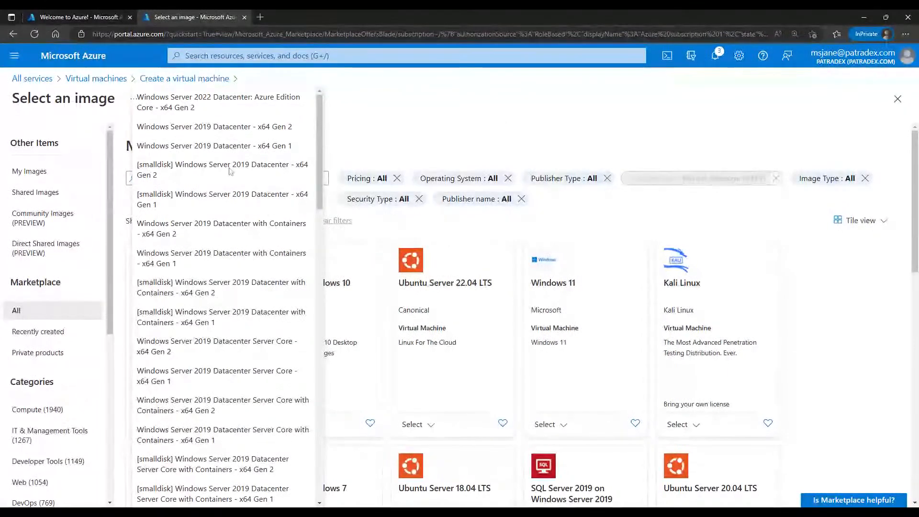
{"action": "left_click", "coordinate": [467, 123]}
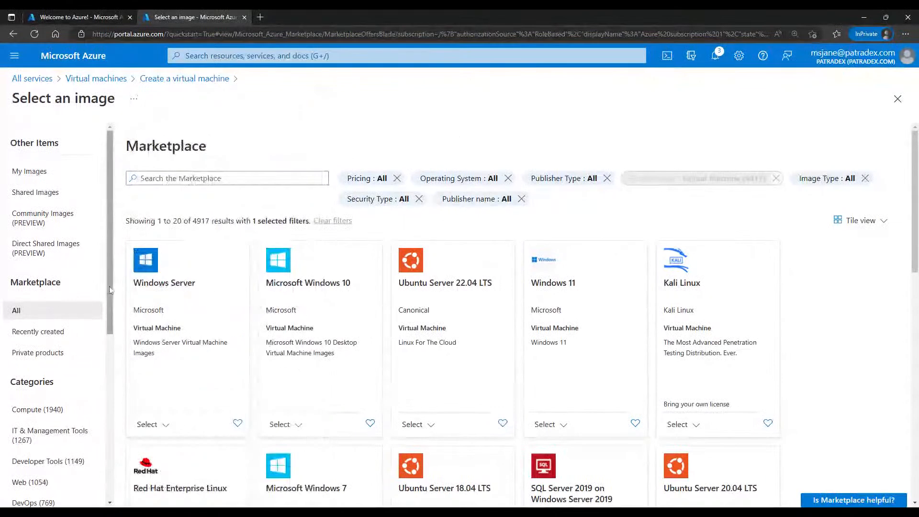
Filter the marketplace images to the Windows Server 2022 and Windows Server 2019 operating systems and the Microsoft publisher type.
{"action": "scroll", "coordinate": [110, 290], "scroll_direction": "down", "scroll_amount": 2}
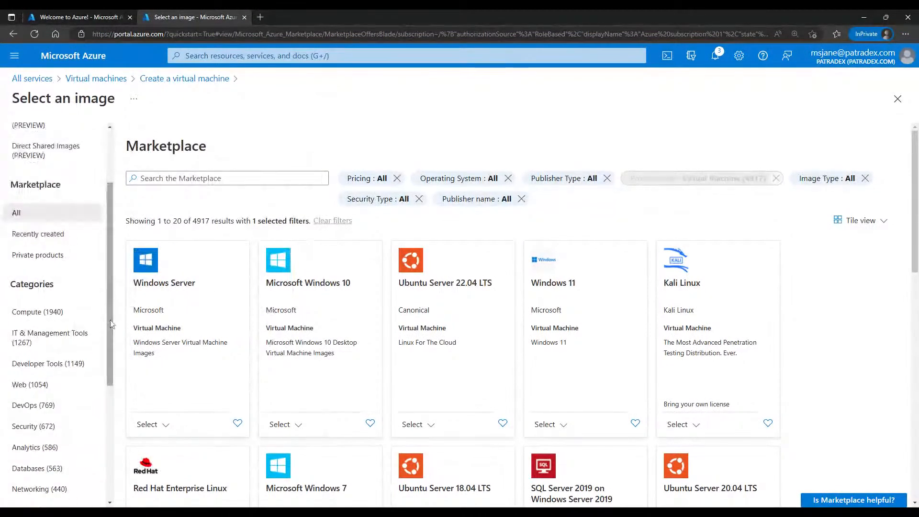
{"action": "left_click_drag", "start_coordinate": [111, 325], "coordinate": [110, 436]}
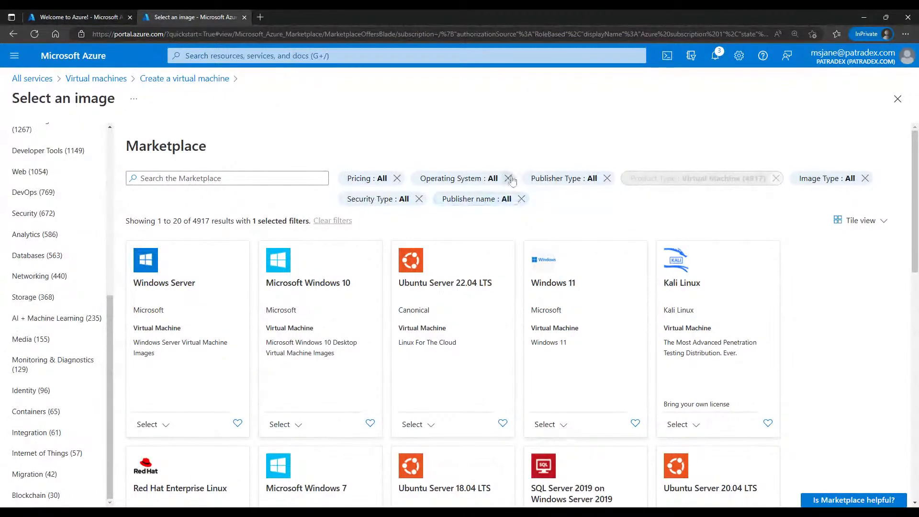
{"action": "left_click", "coordinate": [476, 180]}
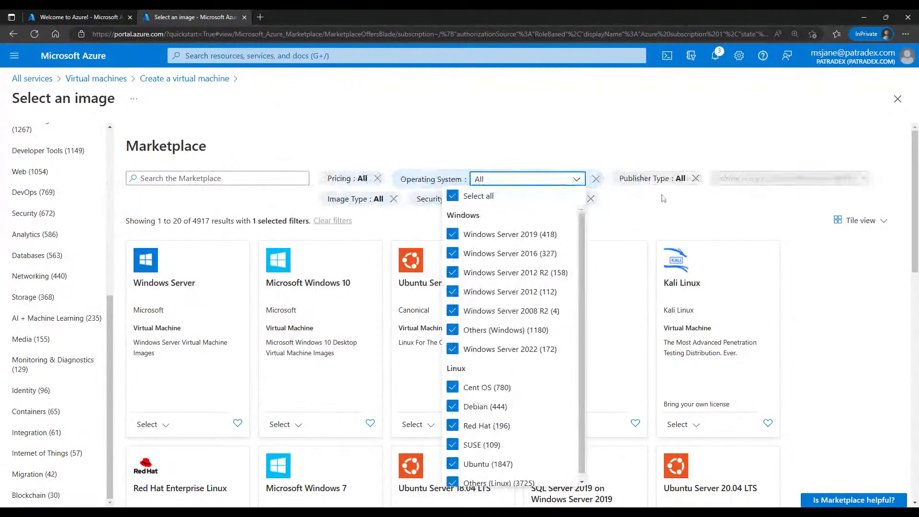
{"action": "left_click", "coordinate": [453, 197]}
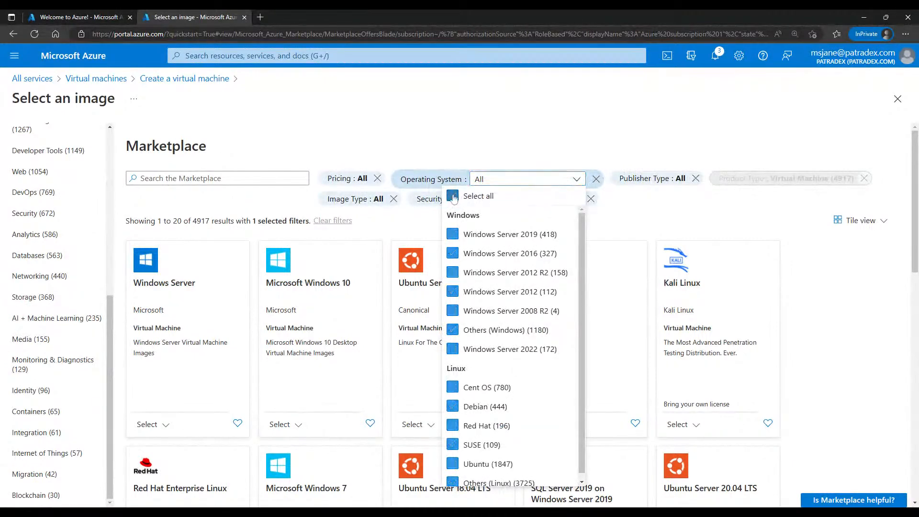
{"action": "left_click", "coordinate": [567, 256]}
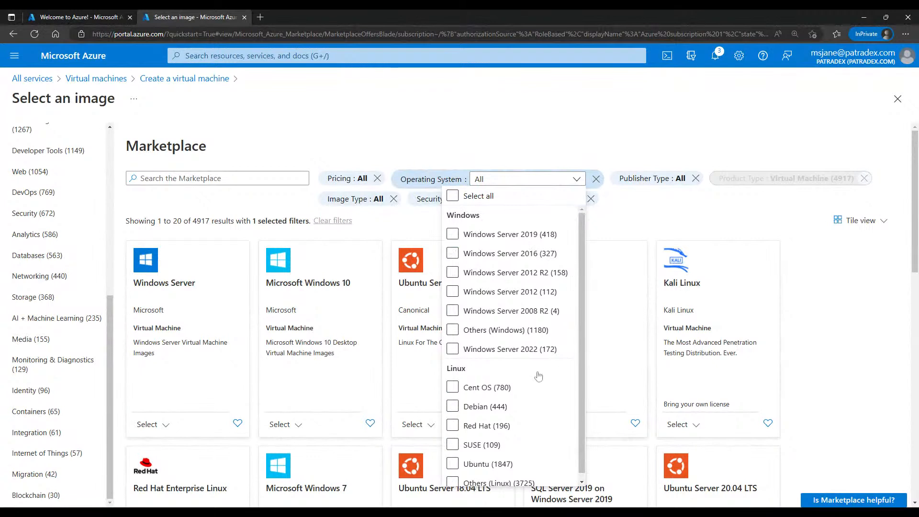
{"action": "left_click", "coordinate": [454, 355]}
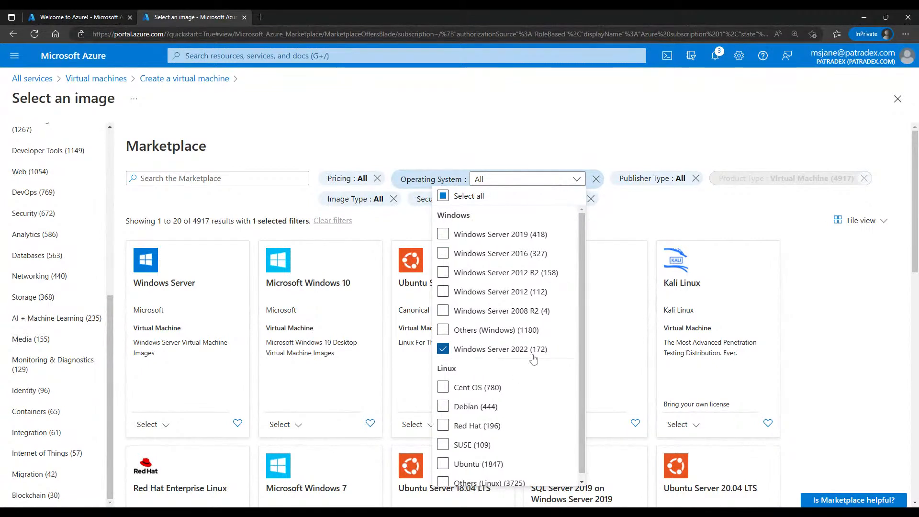
{"action": "left_click", "coordinate": [448, 235]}
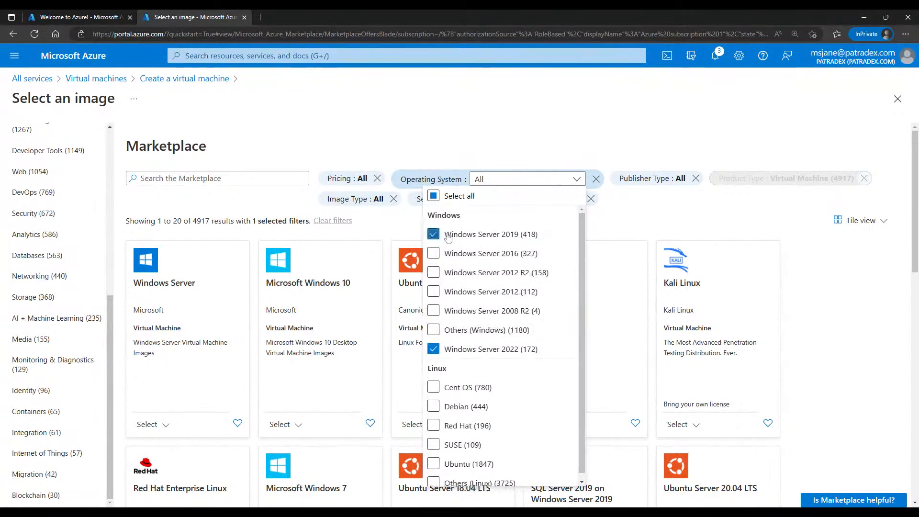
{"action": "left_click", "coordinate": [735, 218]}
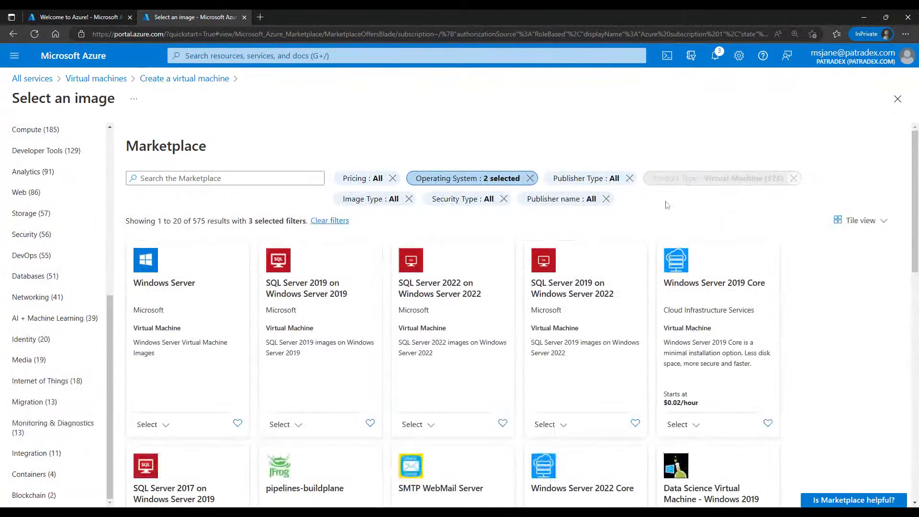
{"action": "left_click", "coordinate": [601, 185]}
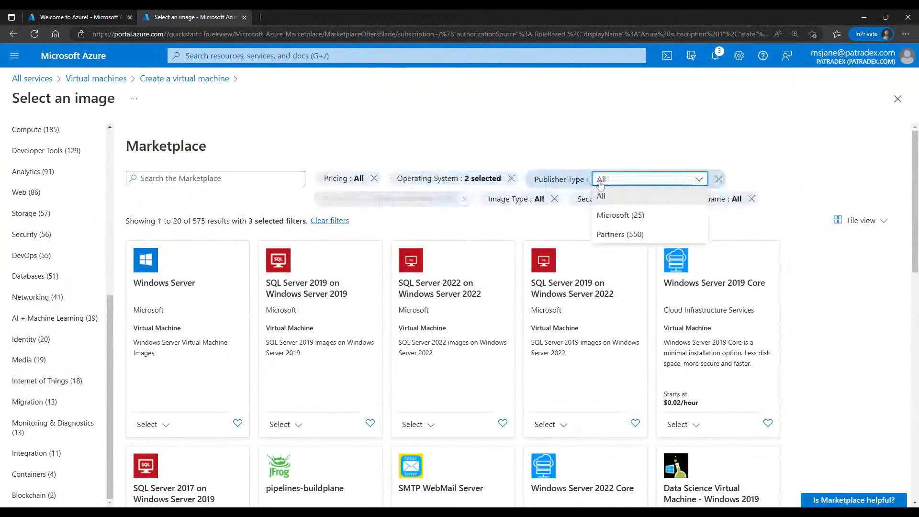
{"action": "left_click", "coordinate": [638, 217]}
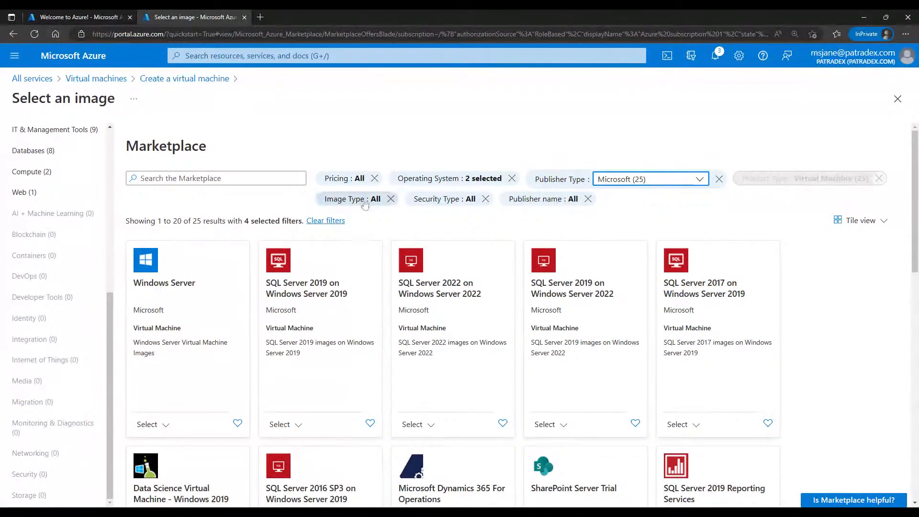
Examine the options of the Pricing and Image Type filters, leaving both set to All.
{"action": "left_click", "coordinate": [338, 182]}
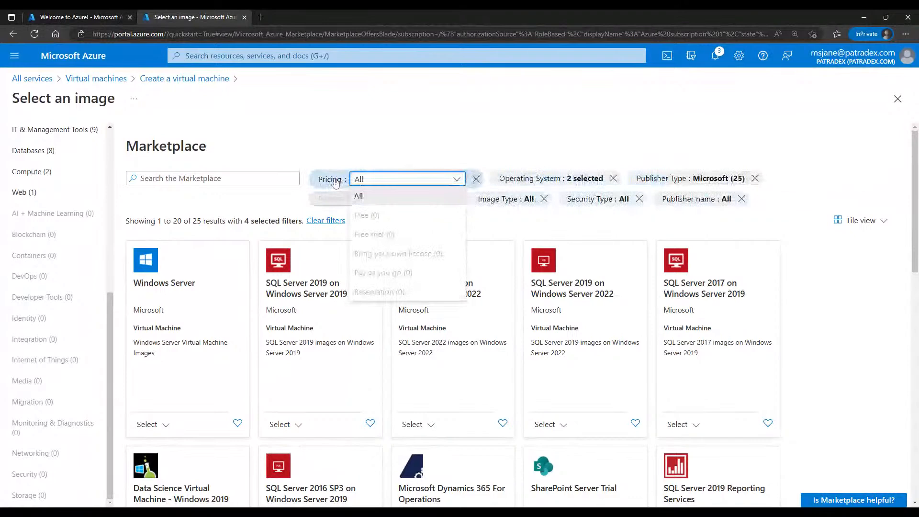
{"action": "left_click", "coordinate": [478, 141]}
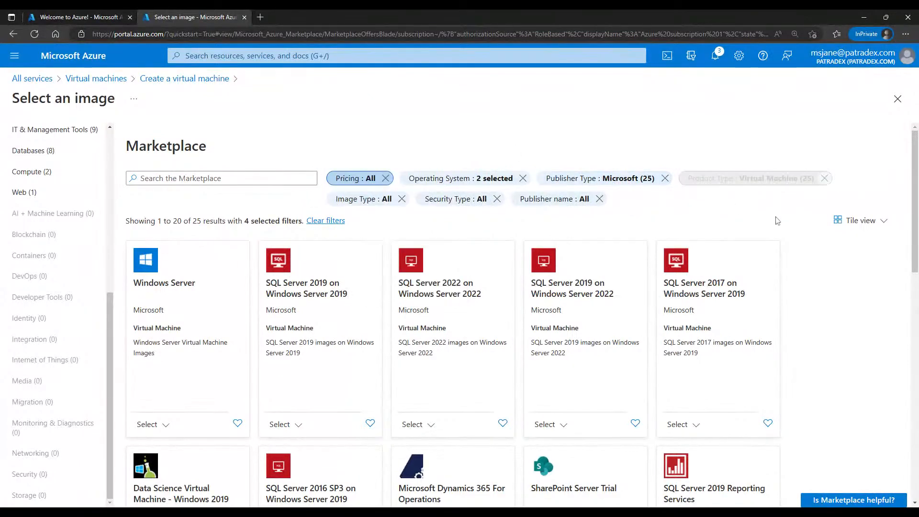
{"action": "left_click", "coordinate": [349, 179]}
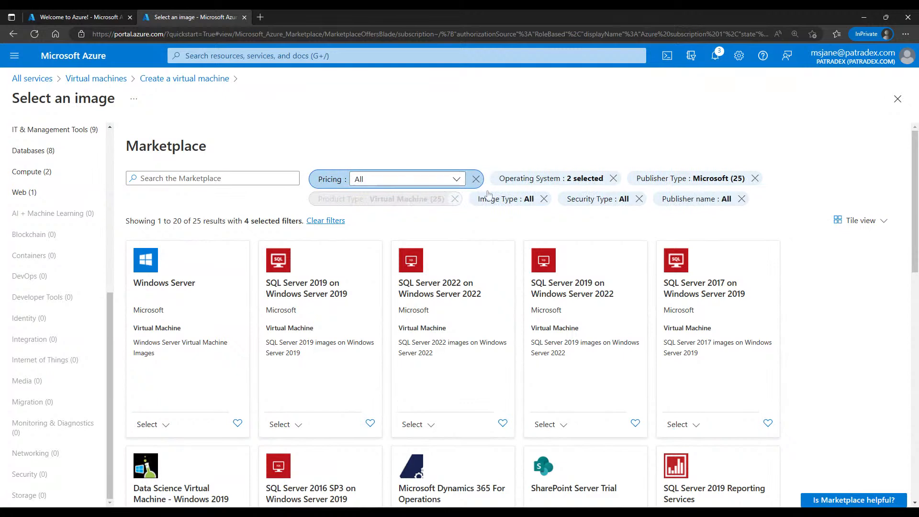
{"action": "left_click", "coordinate": [459, 182]}
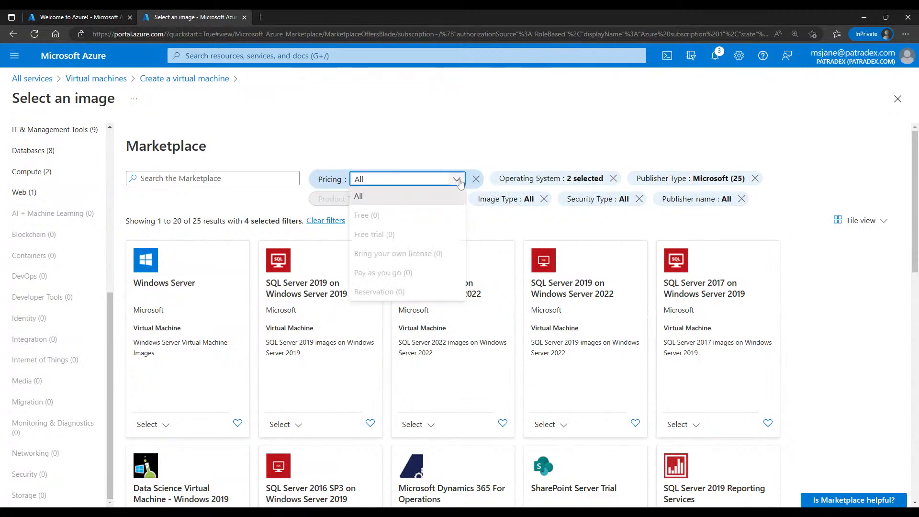
{"action": "left_click", "coordinate": [521, 130]}
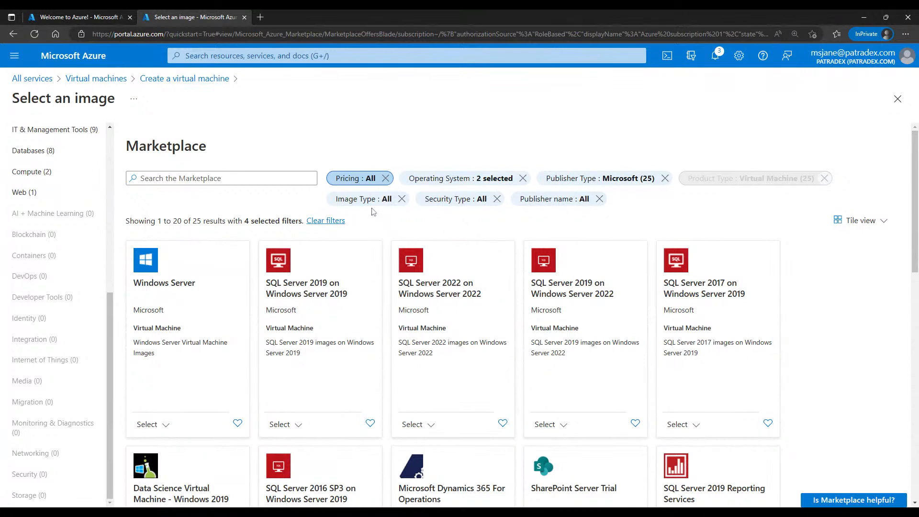
{"action": "left_click", "coordinate": [353, 199]}
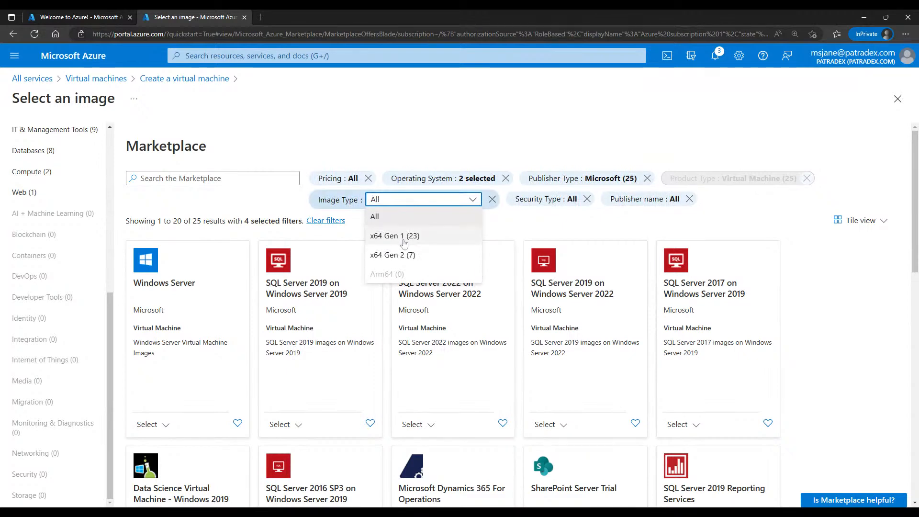
{"action": "left_click", "coordinate": [674, 226]}
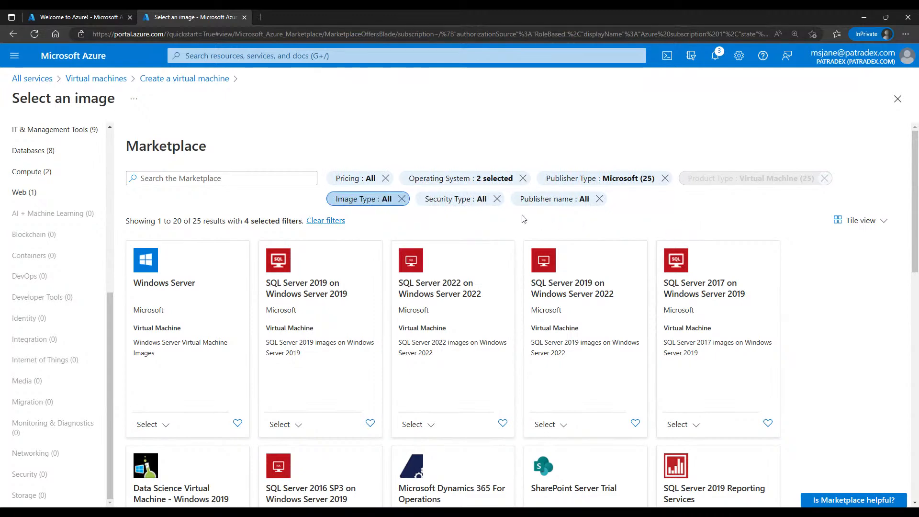
Look at the overview details of the Windows Server image and close them.
{"action": "scroll", "coordinate": [502, 215], "scroll_direction": "down", "scroll_amount": 2}
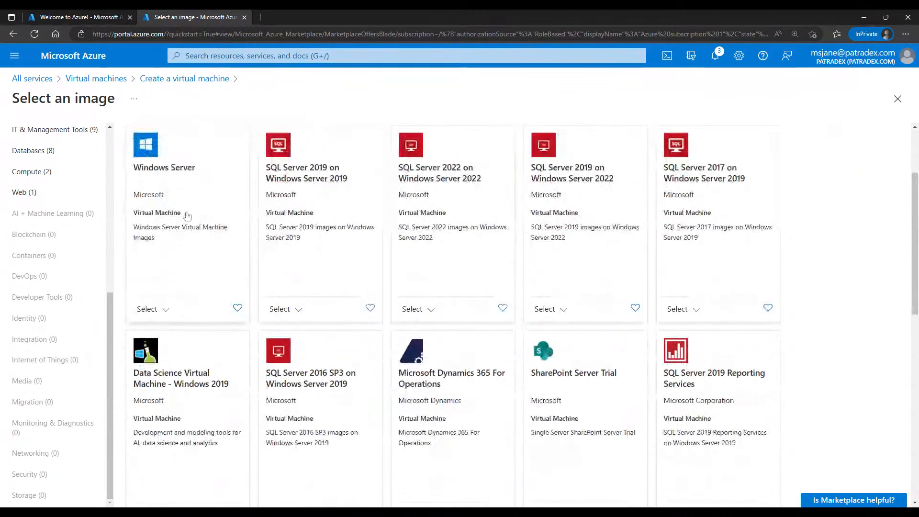
{"action": "left_click", "coordinate": [190, 249]}
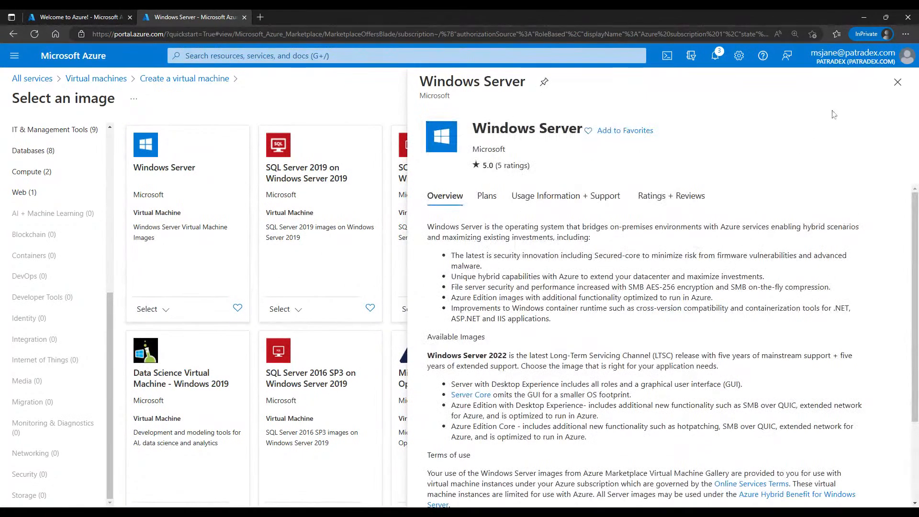
{"action": "left_click", "coordinate": [898, 82]}
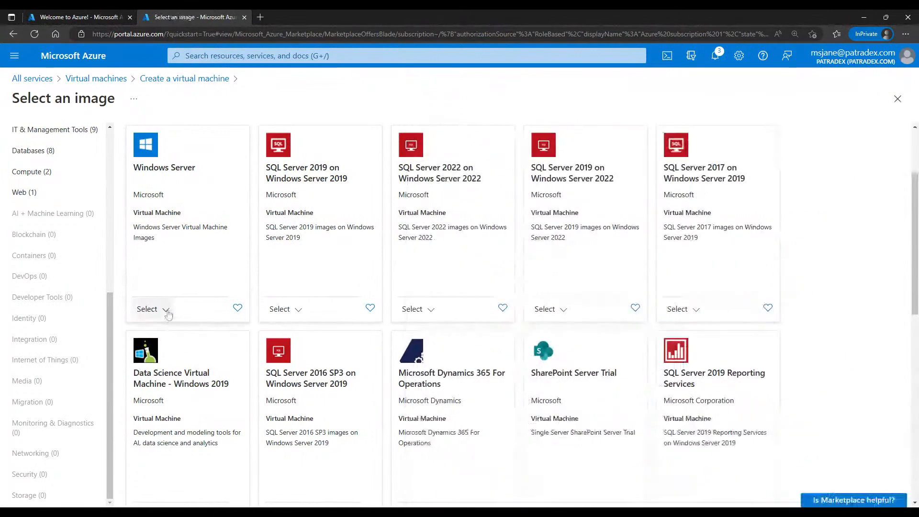
Choose Windows Server 2019 Datacenter - x64 Gen 1 from the Windows Server versions as the virtual machine's image.
{"action": "left_click", "coordinate": [166, 310]}
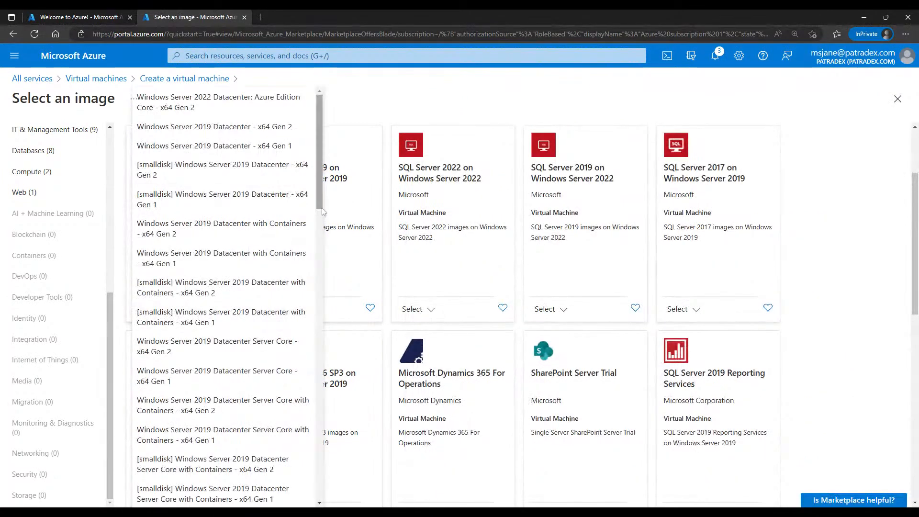
{"action": "mouse_move", "coordinate": [322, 208]}
{"action": "left_mouse_down"}
{"action": "mouse_move", "coordinate": [324, 224]}
{"action": "mouse_move", "coordinate": [330, 186]}
{"action": "mouse_move", "coordinate": [324, 198]}
{"action": "left_mouse_up"}
{"action": "left_click", "coordinate": [260, 146]}
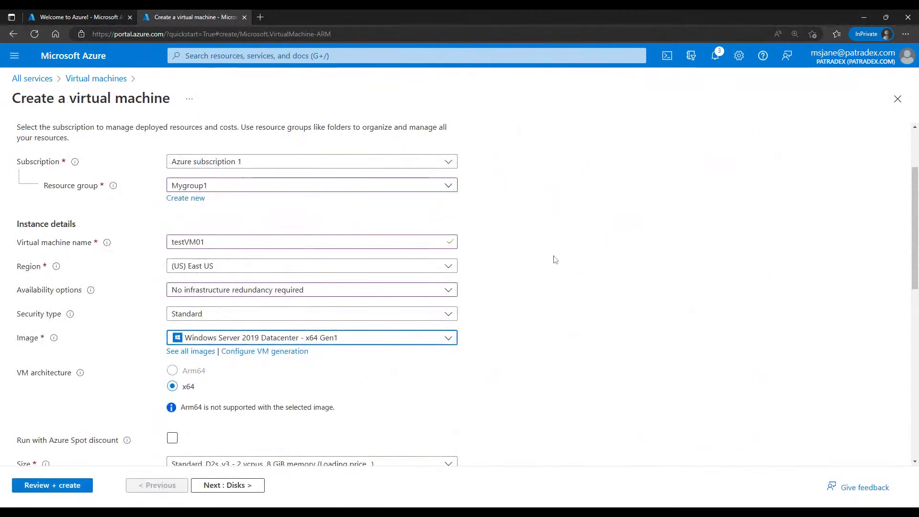
Enable the Azure Spot discount for the virtual machine and set its eviction policy to Delete.
{"action": "scroll", "coordinate": [582, 258], "scroll_direction": "down", "scroll_amount": 2}
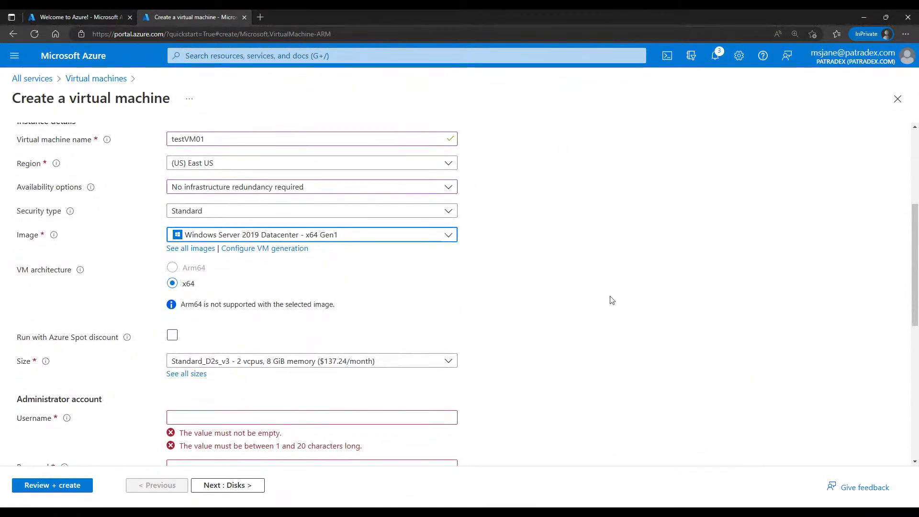
{"action": "scroll", "coordinate": [615, 269], "scroll_direction": "down", "scroll_amount": 2}
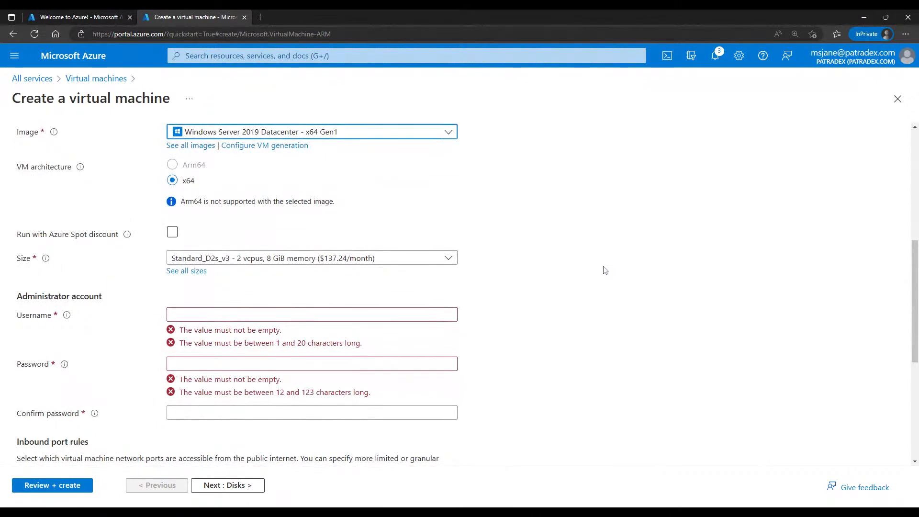
{"action": "left_click", "coordinate": [172, 233]}
{"action": "left_click", "coordinate": [170, 236]}
{"action": "left_click", "coordinate": [172, 237]}
{"action": "left_click", "coordinate": [172, 237]}
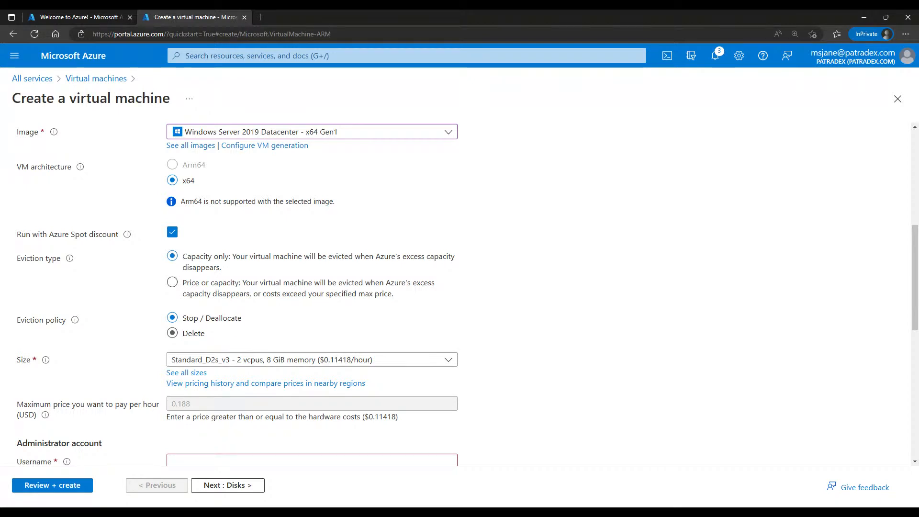
{"action": "left_click", "coordinate": [191, 333]}
Set the virtual machine size to DS1_v2, chosen from the full list of VM sizes.
{"action": "scroll", "coordinate": [556, 234], "scroll_direction": "down", "scroll_amount": 2}
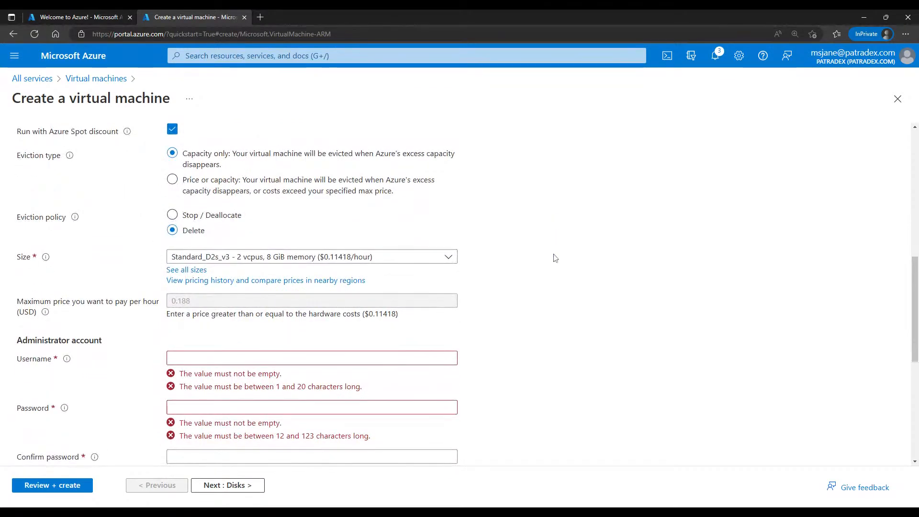
{"action": "scroll", "coordinate": [555, 258], "scroll_direction": "down", "scroll_amount": 1}
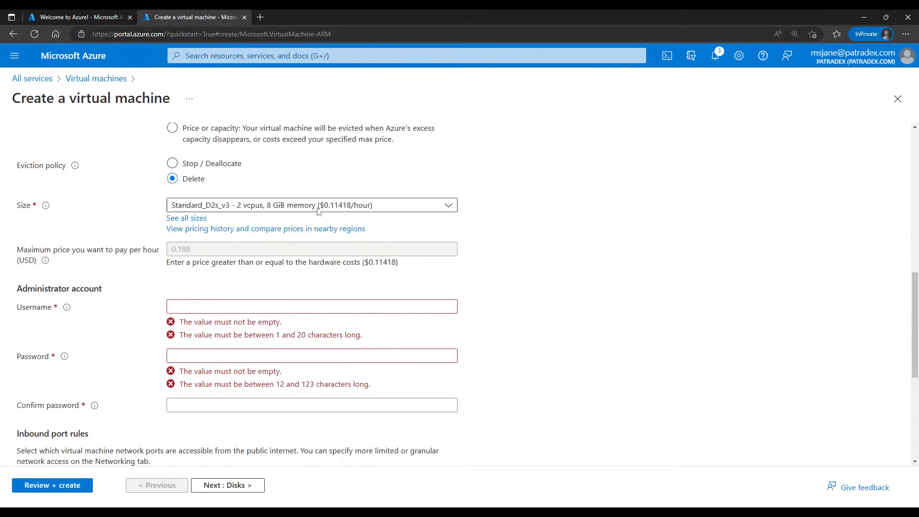
{"action": "left_click", "coordinate": [438, 209]}
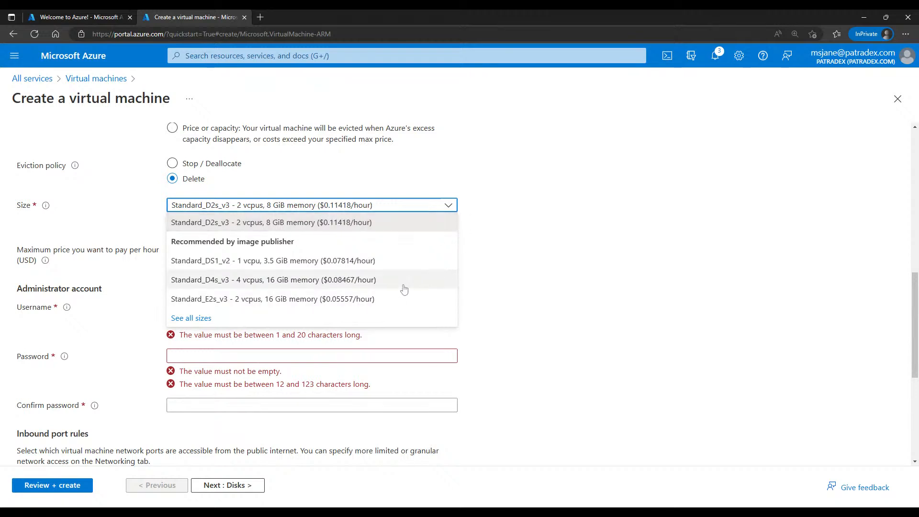
{"action": "left_click", "coordinate": [193, 319]}
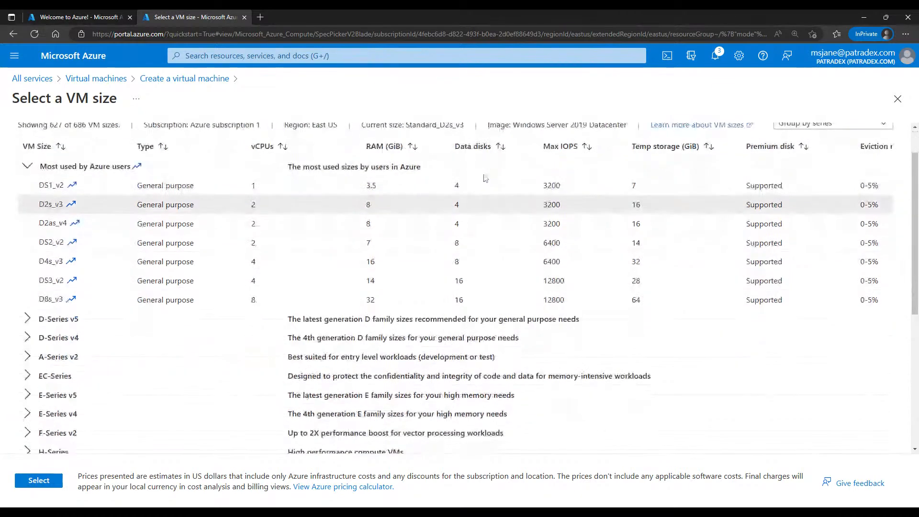
{"action": "scroll", "coordinate": [484, 176], "scroll_direction": "down", "scroll_amount": 1}
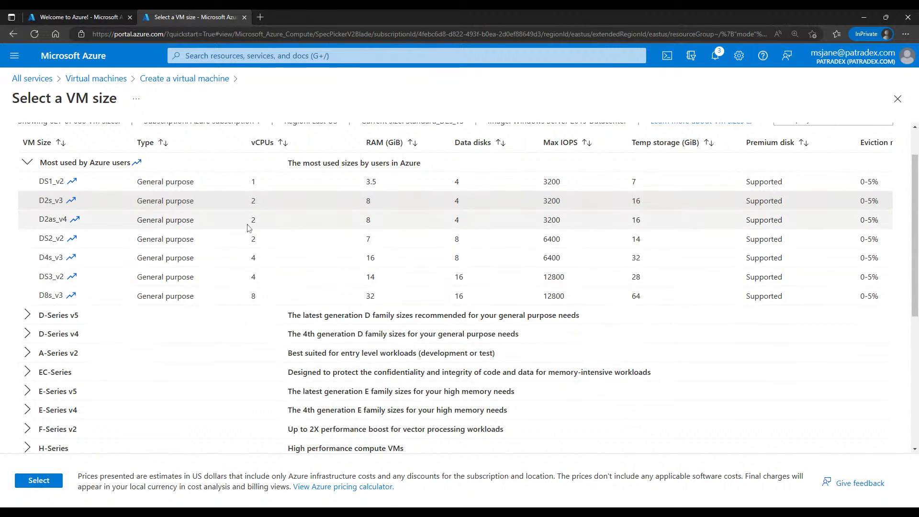
{"action": "scroll", "coordinate": [261, 224], "scroll_direction": "up", "scroll_amount": 1}
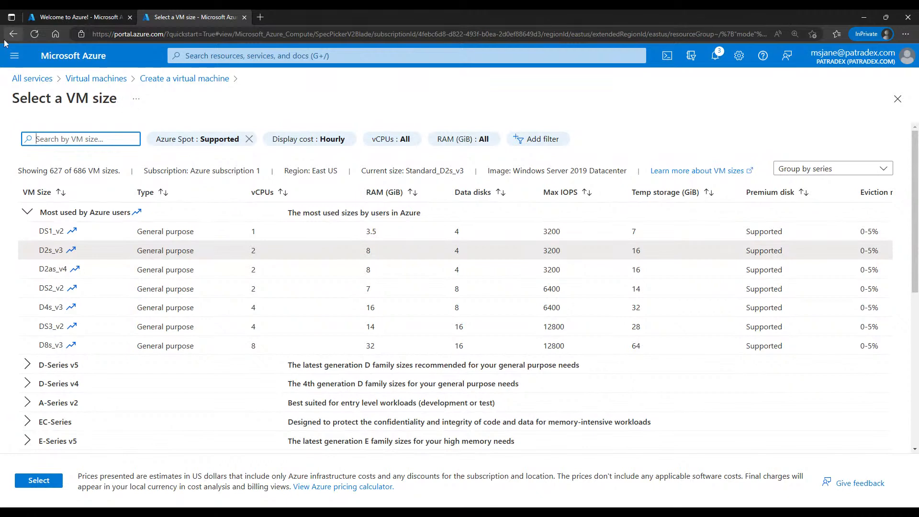
{"action": "left_click", "coordinate": [675, 236]}
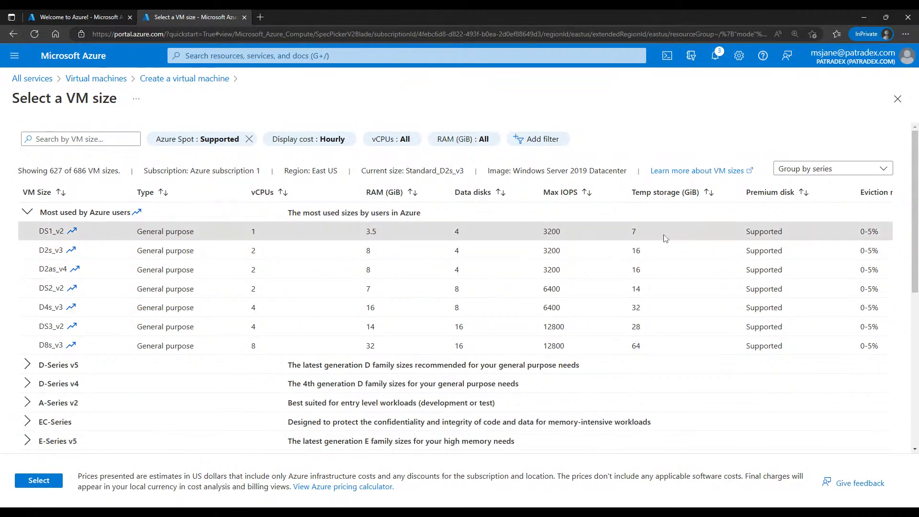
{"action": "left_click", "coordinate": [52, 481]}
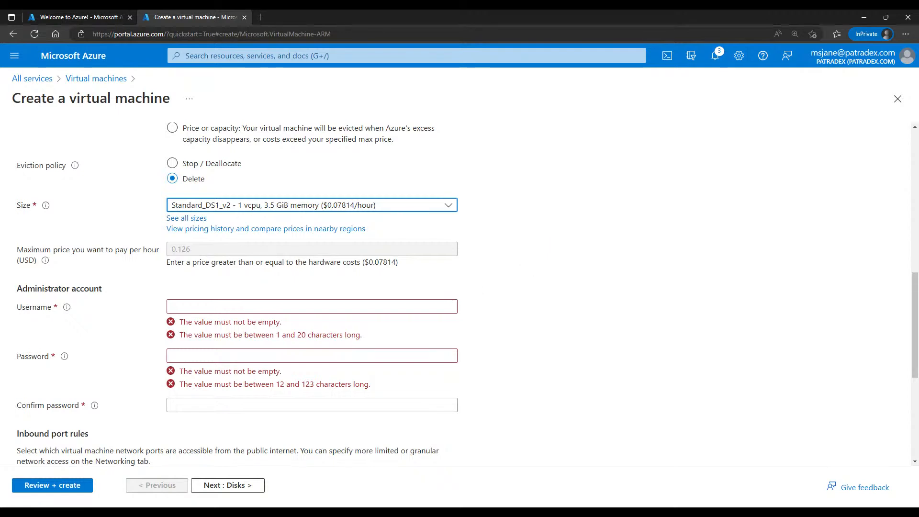
Enter myadmin as the administrator account's username.
{"action": "left_click", "coordinate": [452, 306]}
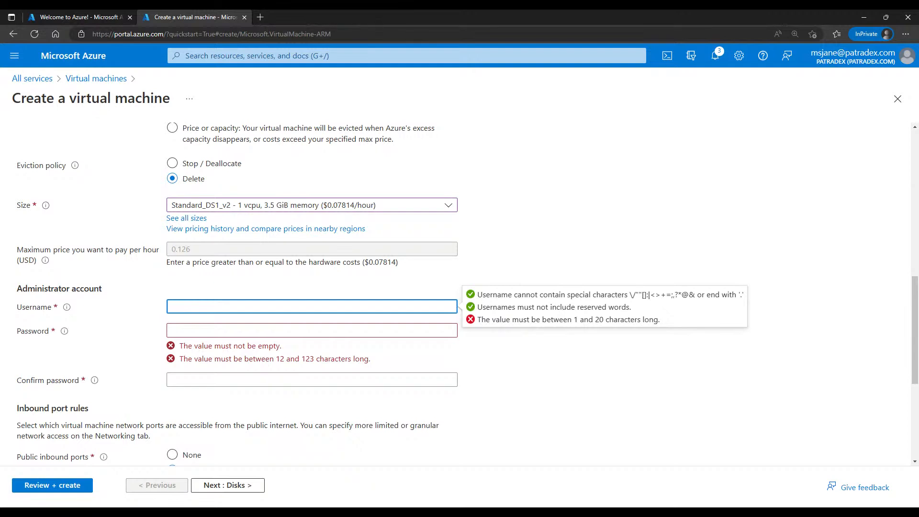
{"action": "type", "text": "mu a"}
{"action": "key", "text": "BackSpace"}
{"action": "type", "text": "yadmin"}
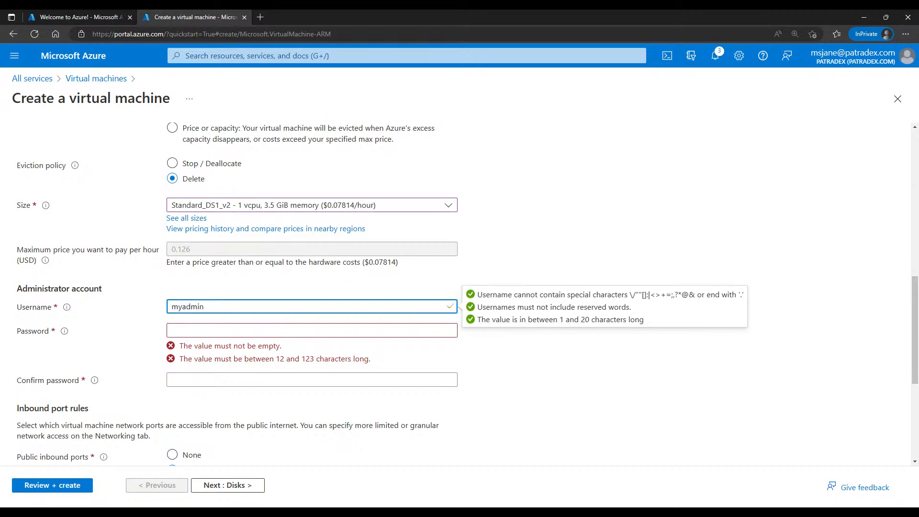
Enter the administrator account's password and repeat it in the confirmation field.
{"action": "key", "text": "Tab"}
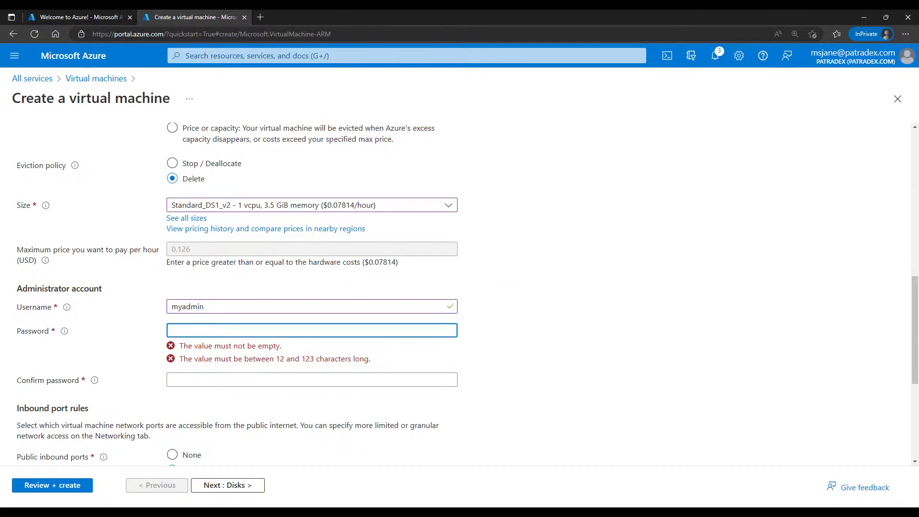
{"action": "type", "text": "••••"}
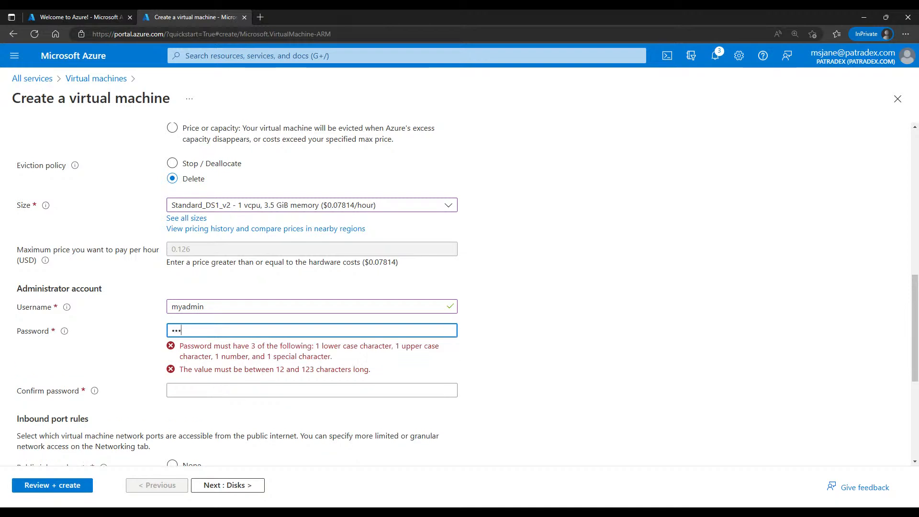
{"action": "type", "text": "•••••••••"}
{"action": "key", "text": "Tab"}
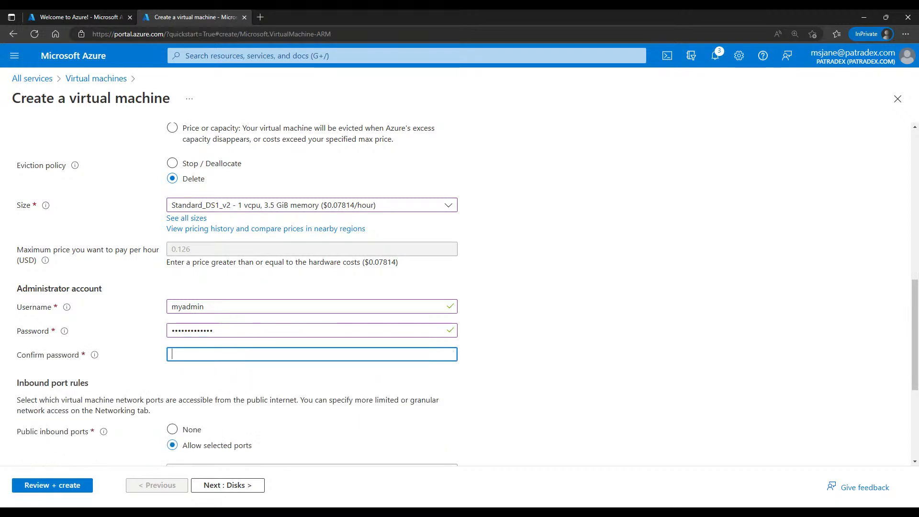
{"action": "type", "text": "••••••"}
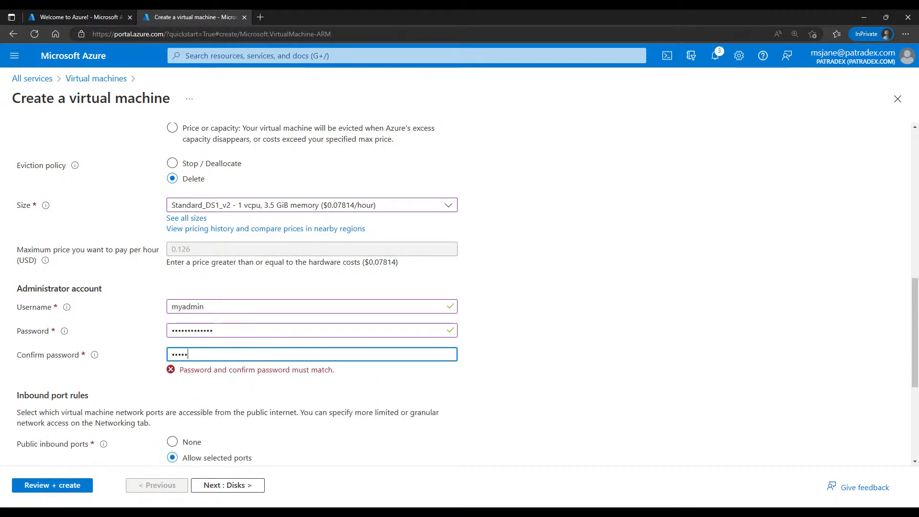
{"action": "type", "text": "••••"}
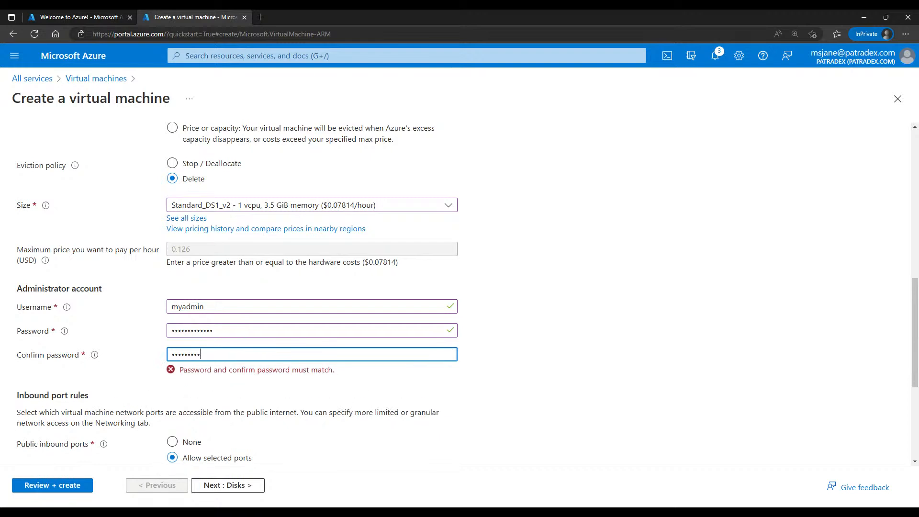
{"action": "type", "text": "•••"}
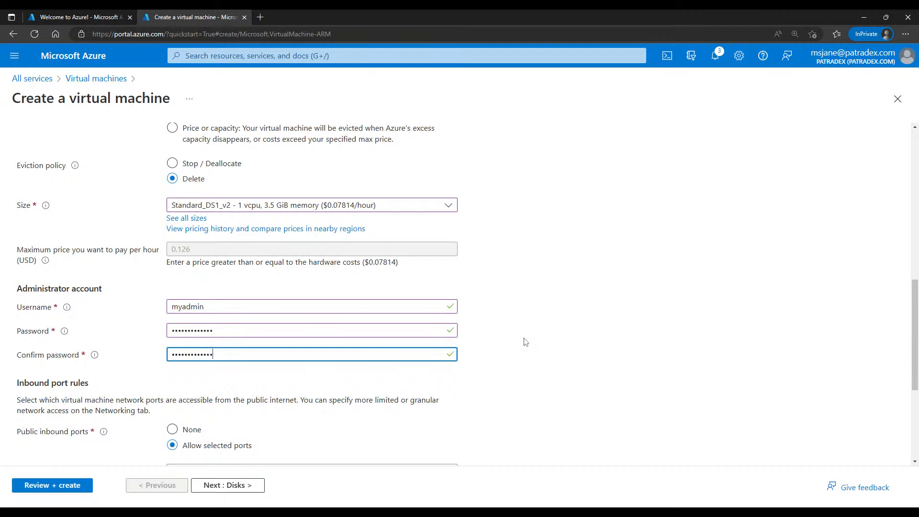
Set the virtual machine's public inbound ports to None in the inbound port rules.
{"action": "scroll", "coordinate": [525, 339], "scroll_direction": "down", "scroll_amount": 1}
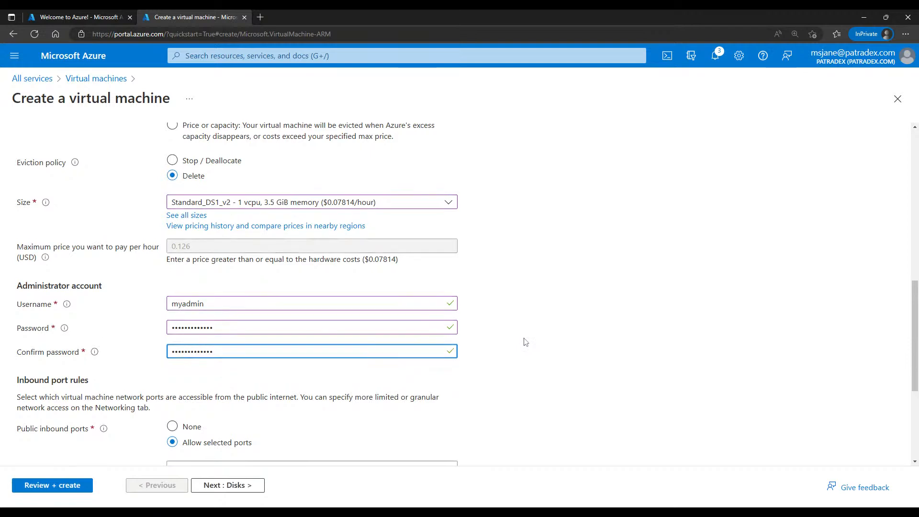
{"action": "scroll", "coordinate": [517, 284], "scroll_direction": "down", "scroll_amount": 2}
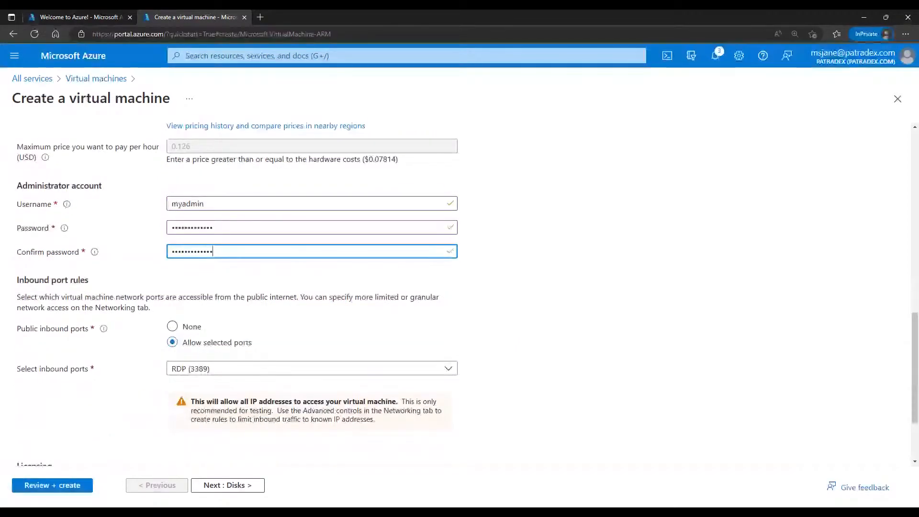
{"action": "scroll", "coordinate": [515, 283], "scroll_direction": "down", "scroll_amount": 1}
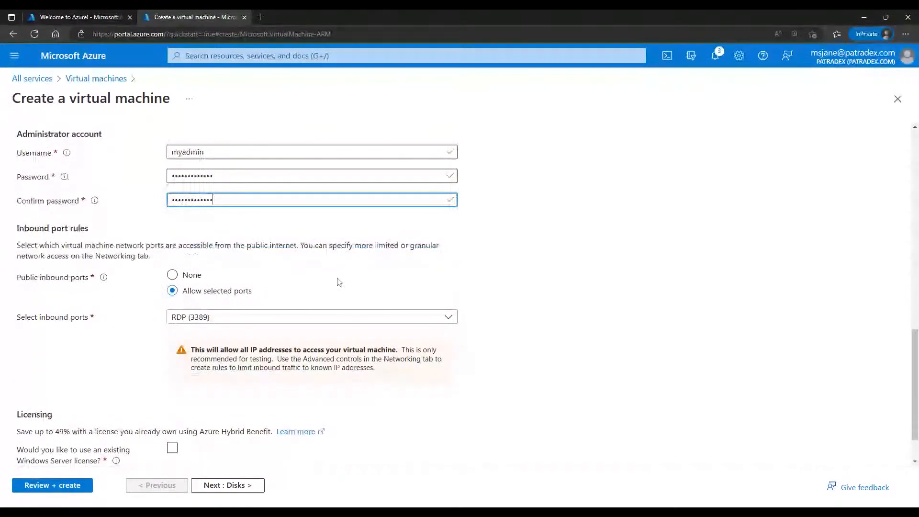
{"action": "scroll", "coordinate": [496, 277], "scroll_direction": "down", "scroll_amount": 1}
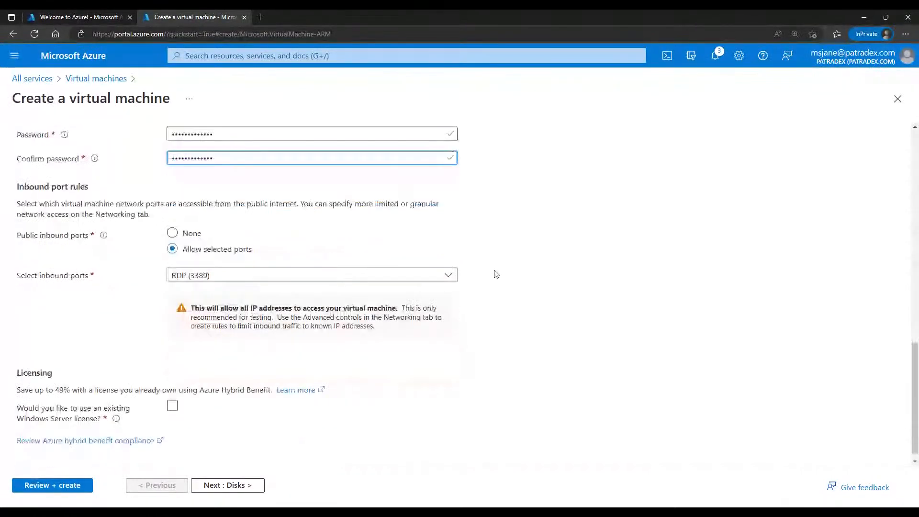
{"action": "scroll", "coordinate": [675, 265], "scroll_direction": "down", "scroll_amount": 1}
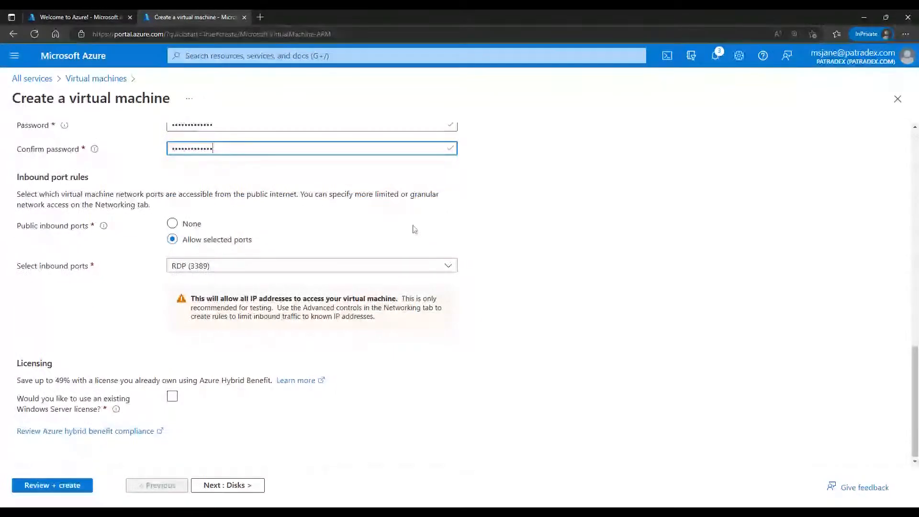
{"action": "left_click", "coordinate": [194, 228]}
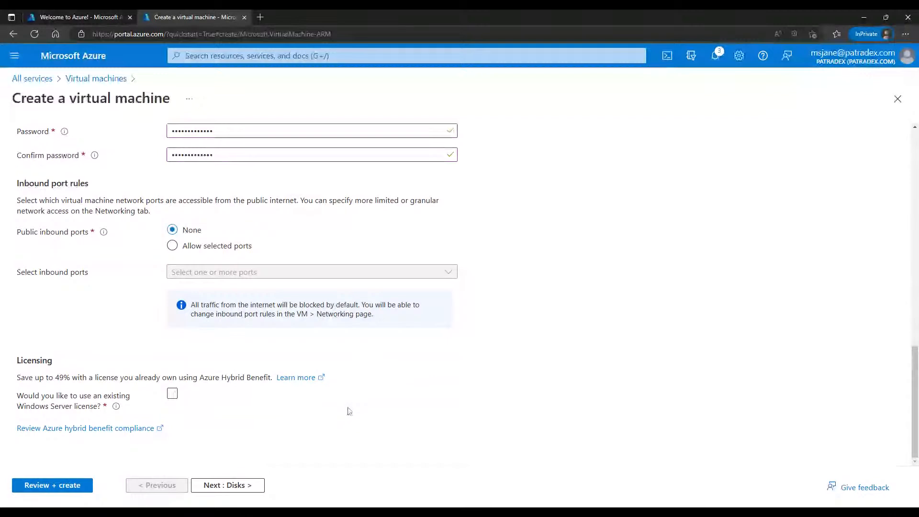
Proceed to the disk settings and set the OS disk type to locally-redundant Standard HDD.
{"action": "left_click", "coordinate": [237, 485]}
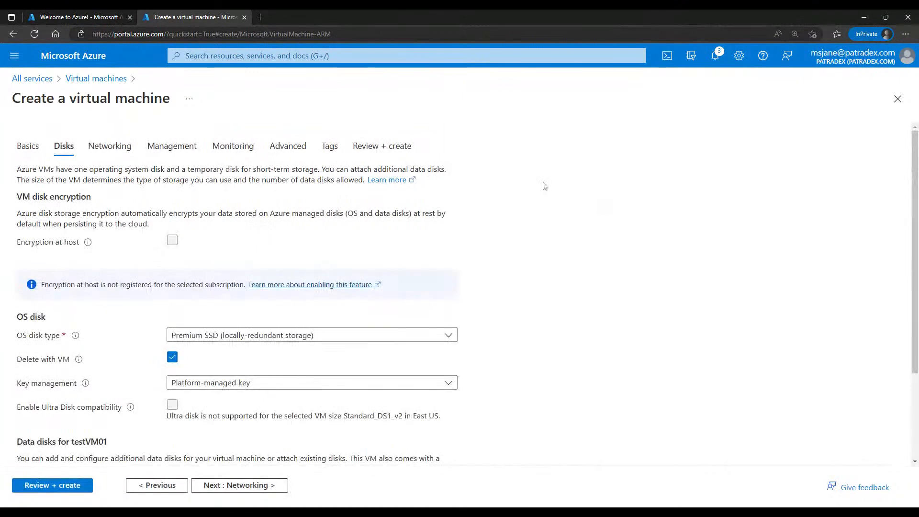
{"action": "scroll", "coordinate": [544, 185], "scroll_direction": "down", "scroll_amount": 2}
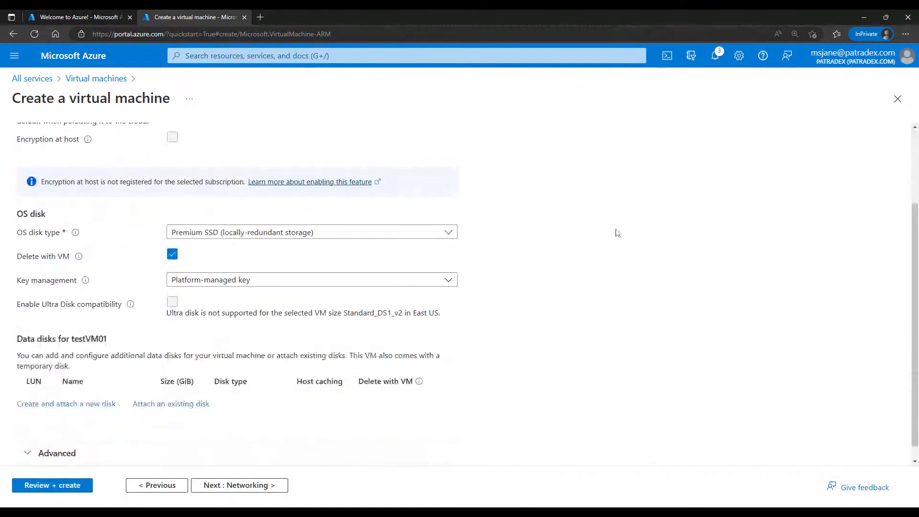
{"action": "left_click", "coordinate": [449, 238]}
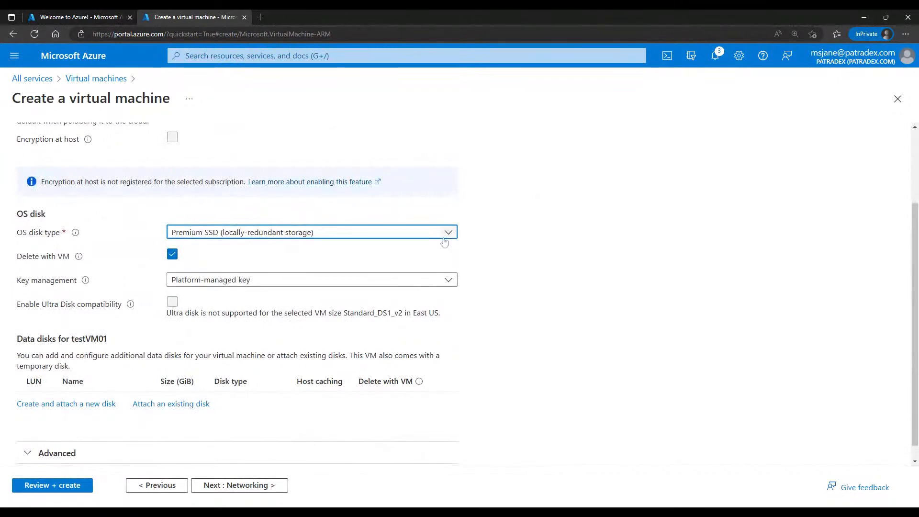
{"action": "left_click", "coordinate": [449, 233]}
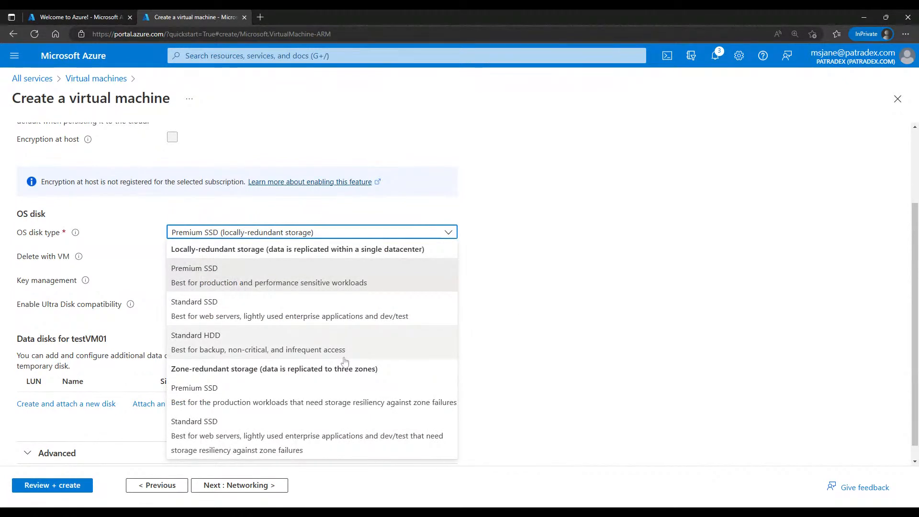
{"action": "left_click", "coordinate": [326, 353]}
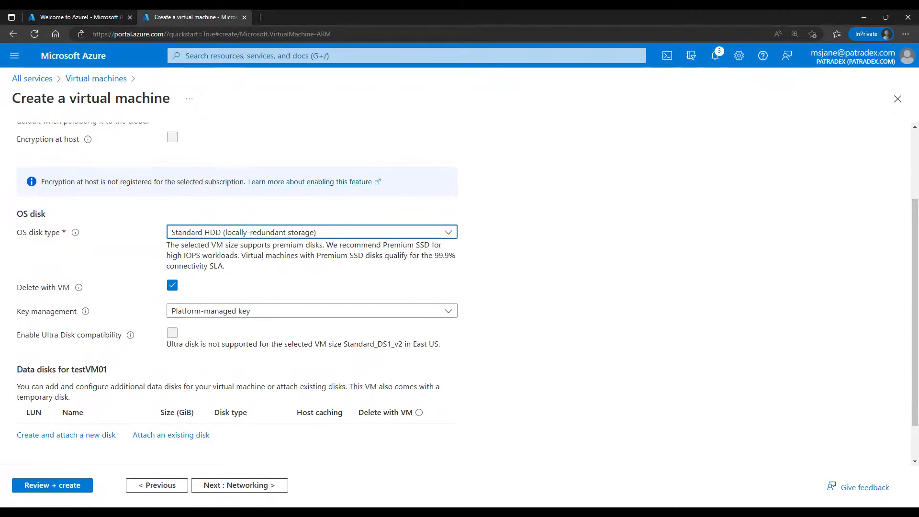
Examine the encryption at host setting and the key management options for the virtual machine's disks.
{"action": "scroll", "coordinate": [541, 281], "scroll_direction": "up", "scroll_amount": 3}
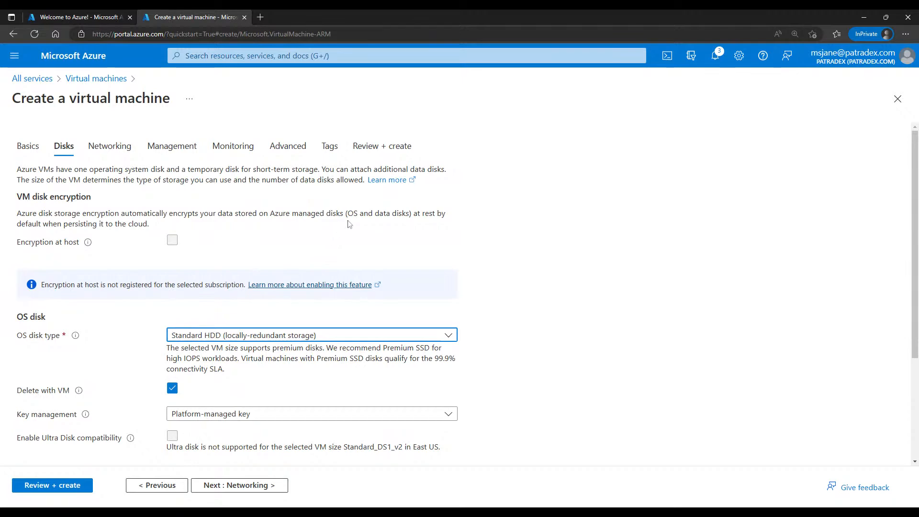
{"action": "scroll", "coordinate": [350, 224], "scroll_direction": "down", "scroll_amount": 1}
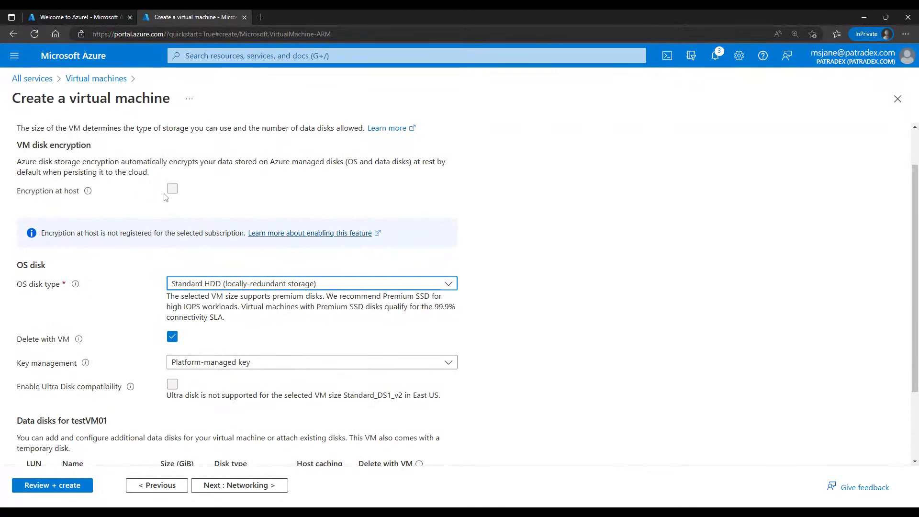
{"action": "left_click", "coordinate": [189, 192]}
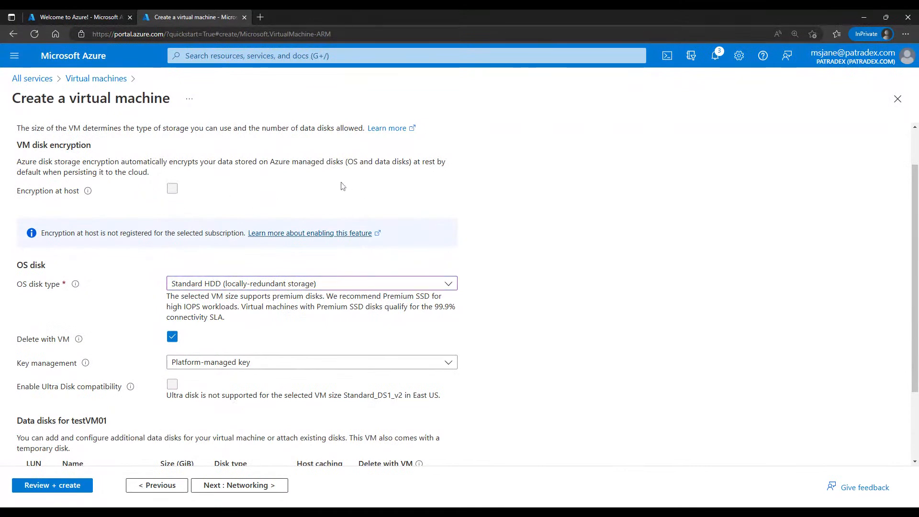
{"action": "mouse_move", "coordinate": [89, 195]}
{"action": "scroll", "coordinate": [350, 191], "scroll_direction": "down", "scroll_amount": 2}
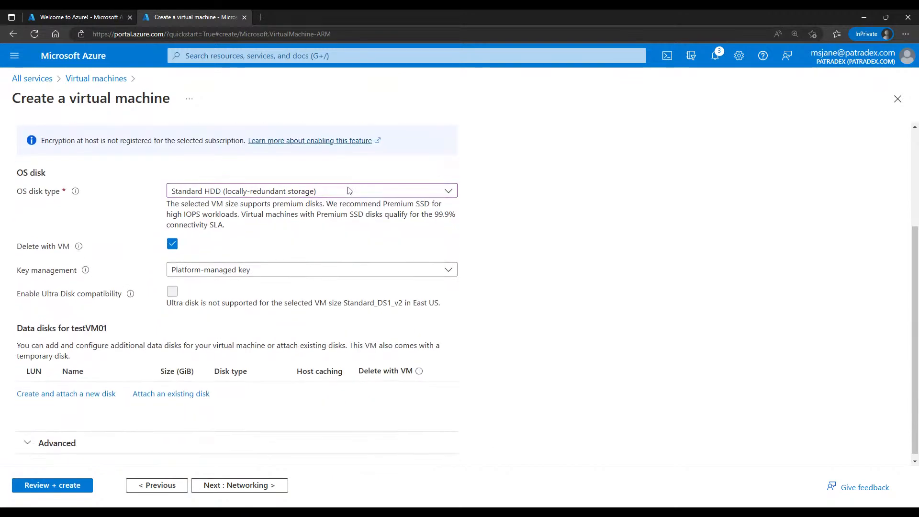
{"action": "left_click", "coordinate": [446, 267]}
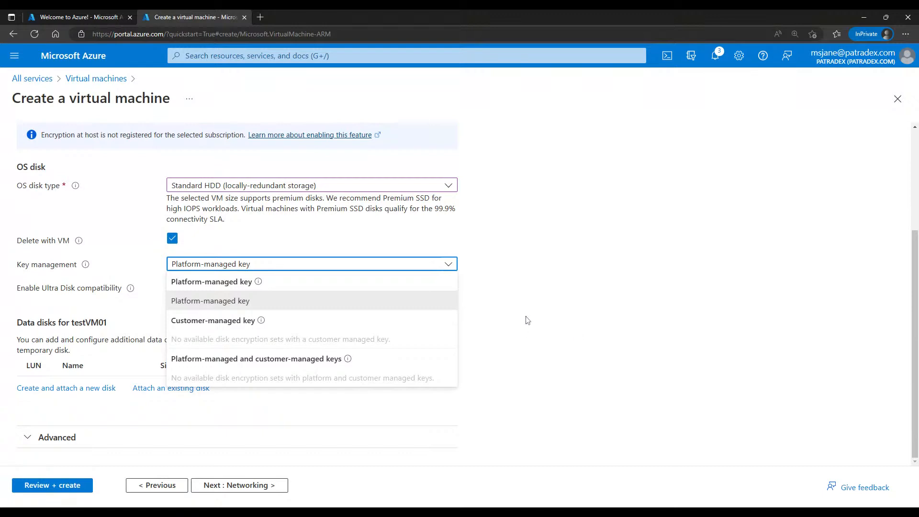
{"action": "left_click", "coordinate": [545, 303]}
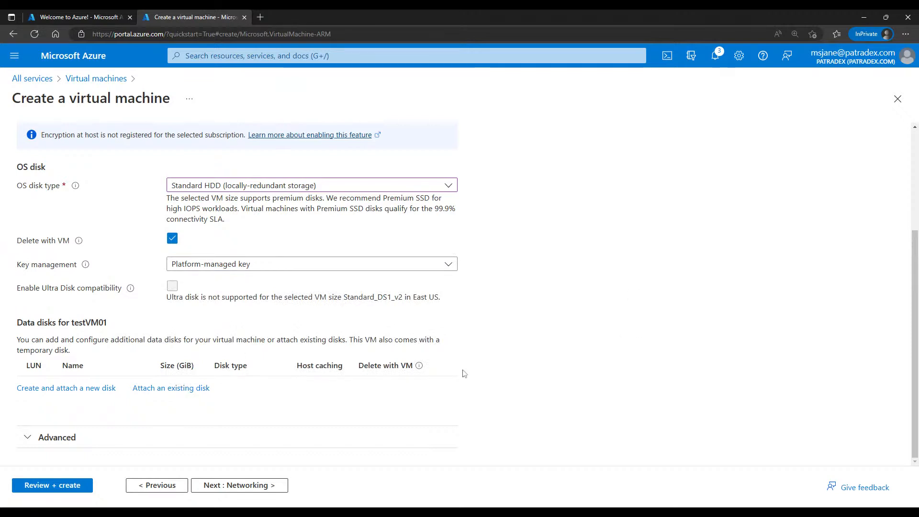
Proceed to the networking settings and review the network interface, inbound port and load balancing options.
{"action": "left_click", "coordinate": [250, 488]}
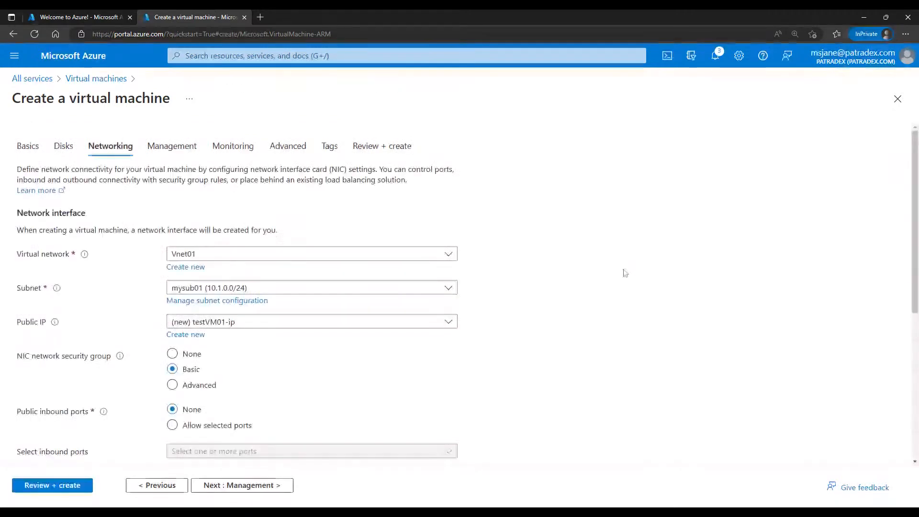
{"action": "scroll", "coordinate": [625, 273], "scroll_direction": "down", "scroll_amount": 3}
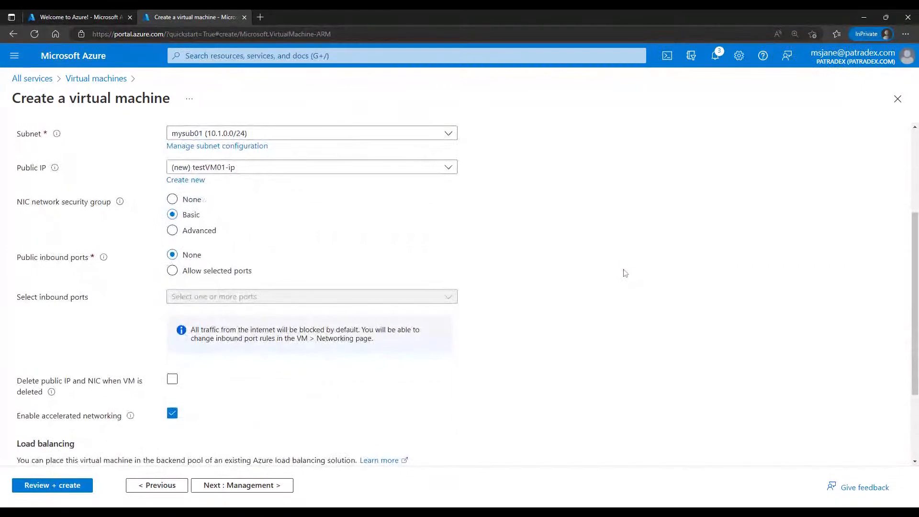
{"action": "scroll", "coordinate": [625, 273], "scroll_direction": "down", "scroll_amount": 1}
{"action": "scroll", "coordinate": [625, 273], "scroll_direction": "down", "scroll_amount": 1}
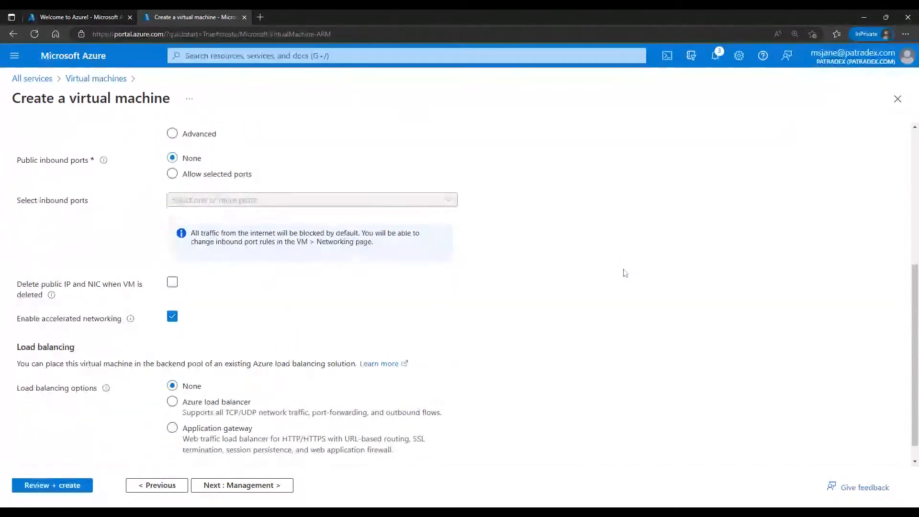
{"action": "scroll", "coordinate": [625, 273], "scroll_direction": "down", "scroll_amount": 1}
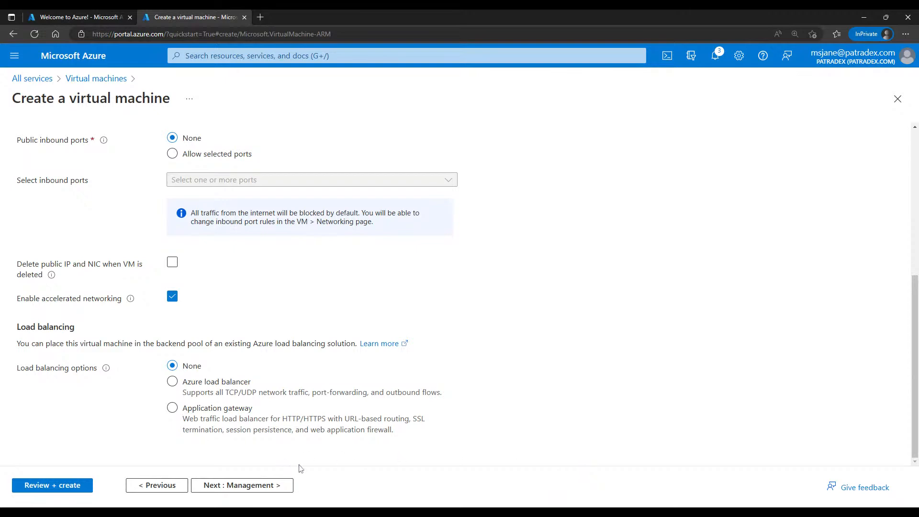
Proceed to the management settings and enable Login with Azure AD for the virtual machine.
{"action": "left_click", "coordinate": [256, 491]}
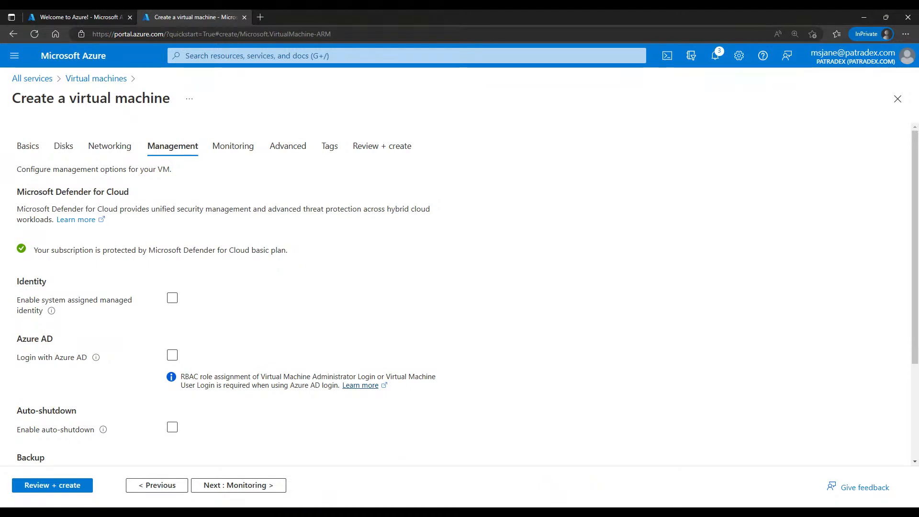
{"action": "scroll", "coordinate": [450, 259], "scroll_direction": "down", "scroll_amount": 1}
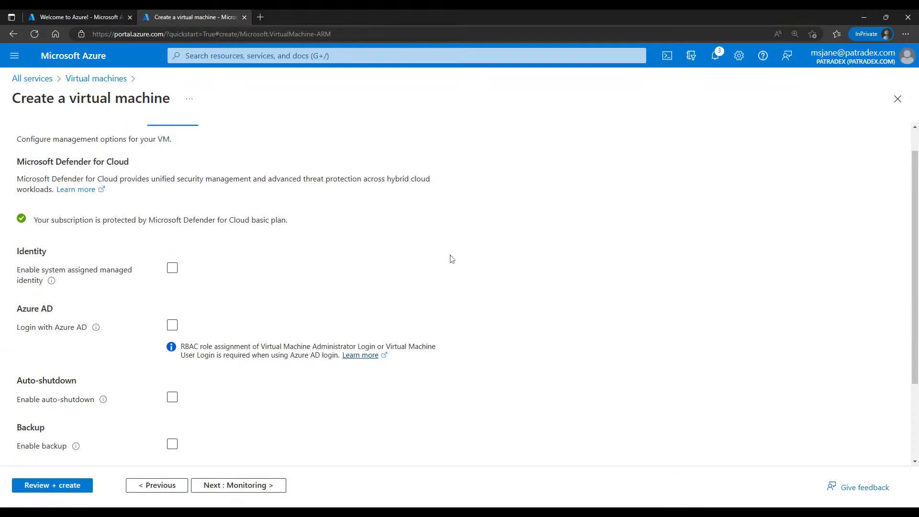
{"action": "scroll", "coordinate": [450, 259], "scroll_direction": "down", "scroll_amount": 2}
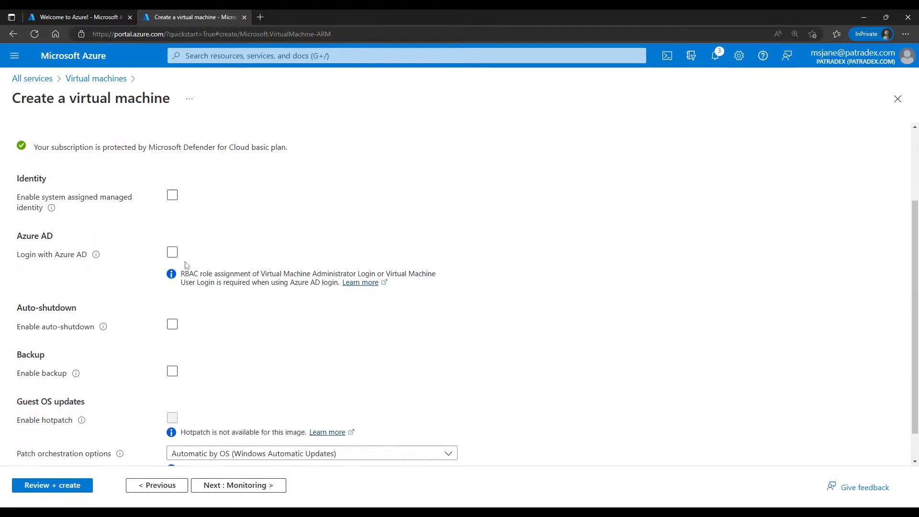
{"action": "left_click", "coordinate": [173, 254]}
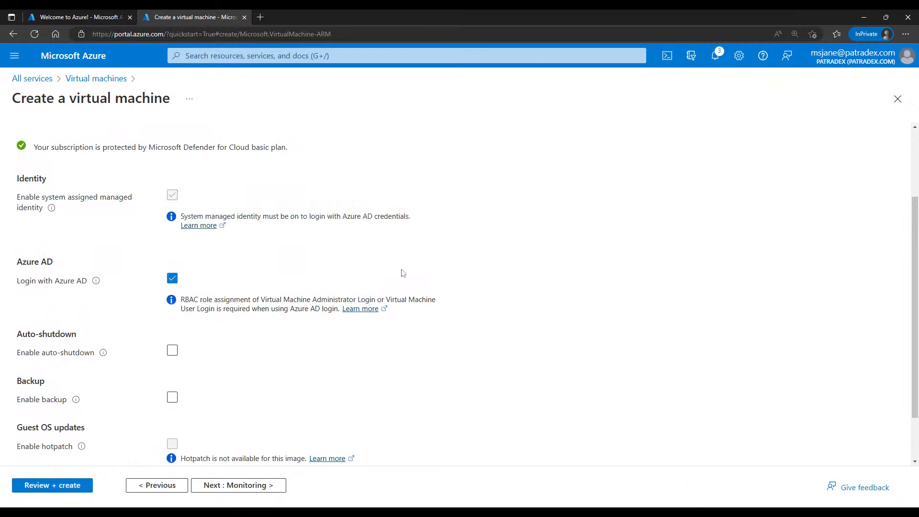
Examine the auto-shutdown, backup and guest OS update options in the management settings.
{"action": "scroll", "coordinate": [431, 270], "scroll_direction": "down", "scroll_amount": 1}
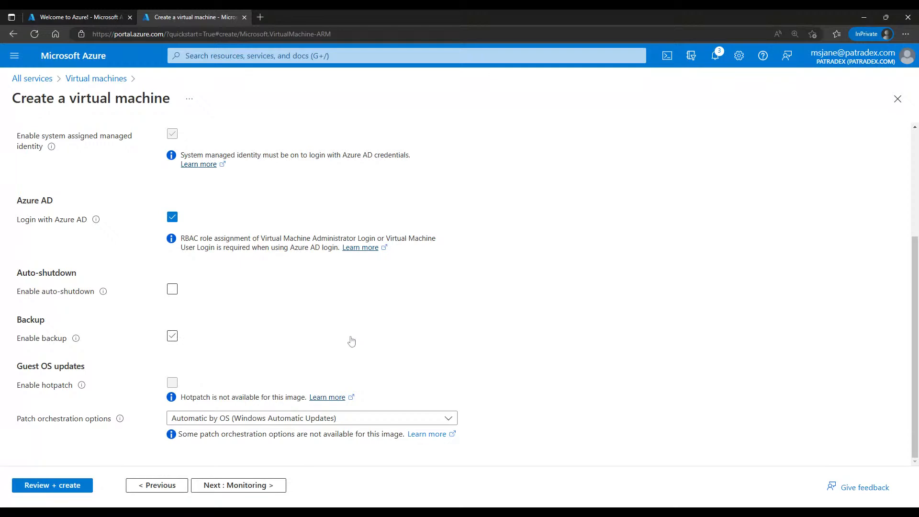
{"action": "left_click", "coordinate": [173, 290]}
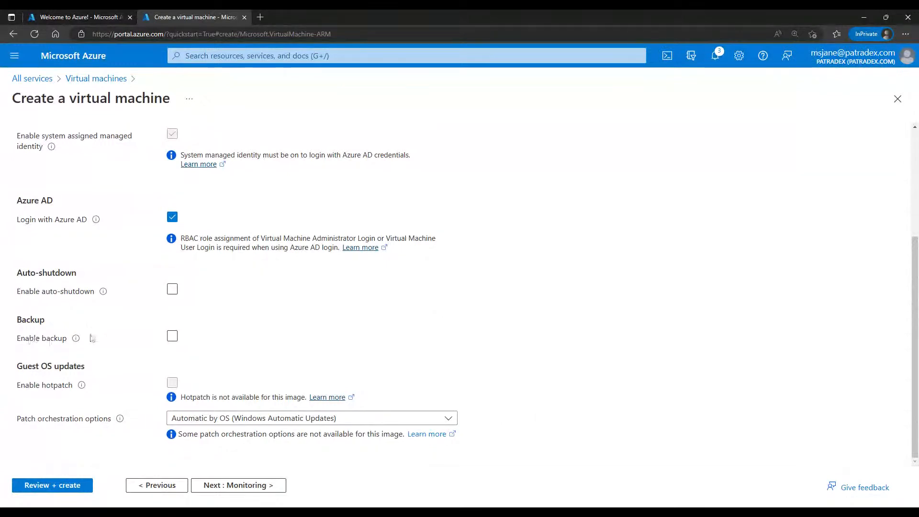
{"action": "mouse_move", "coordinate": [104, 294]}
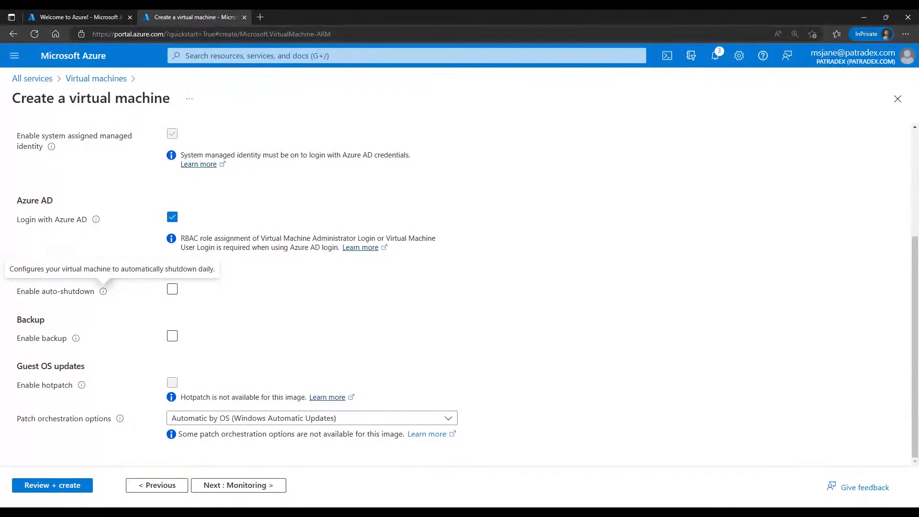
{"action": "mouse_move", "coordinate": [76, 340]}
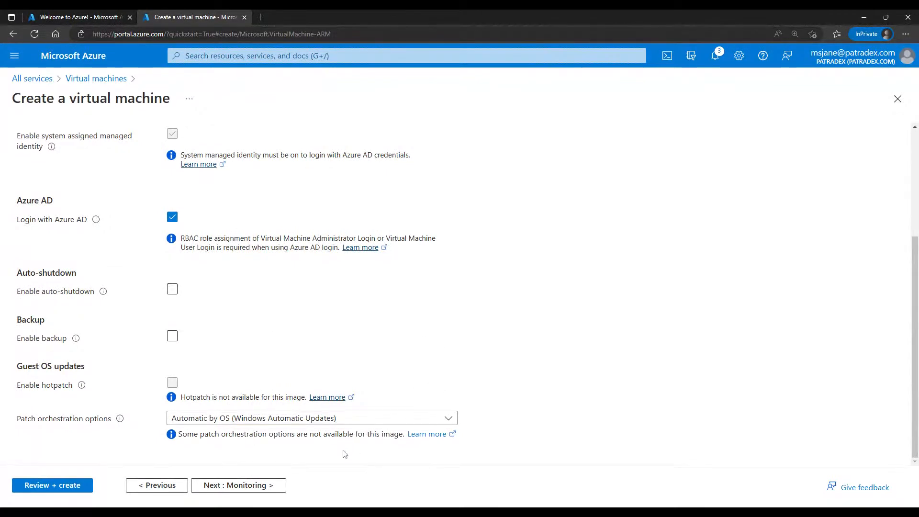
Proceed to the monitoring settings and review the recommended alert rules, boot diagnostics and OS guest diagnostics options.
{"action": "left_click", "coordinate": [257, 485]}
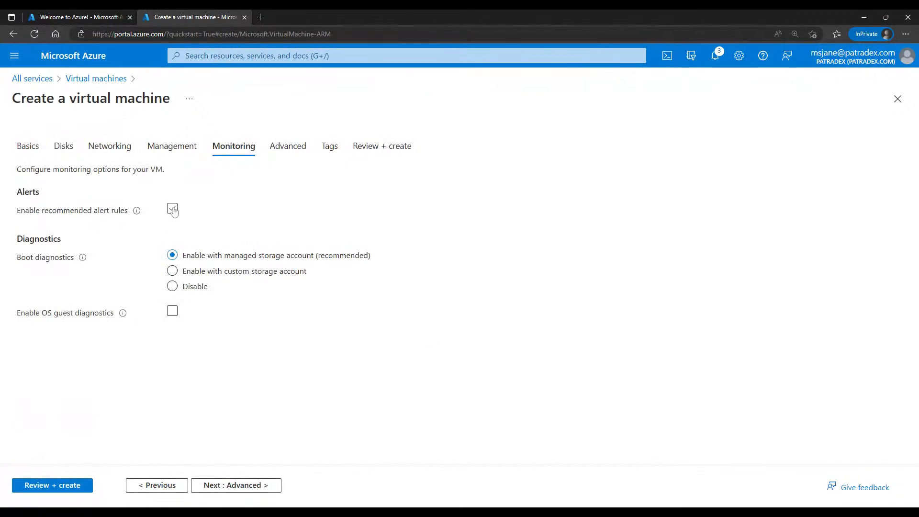
{"action": "mouse_move", "coordinate": [136, 215]}
{"action": "left_click", "coordinate": [279, 310]}
{"action": "left_click", "coordinate": [198, 306]}
{"action": "mouse_move", "coordinate": [81, 269]}
{"action": "mouse_move", "coordinate": [125, 318]}
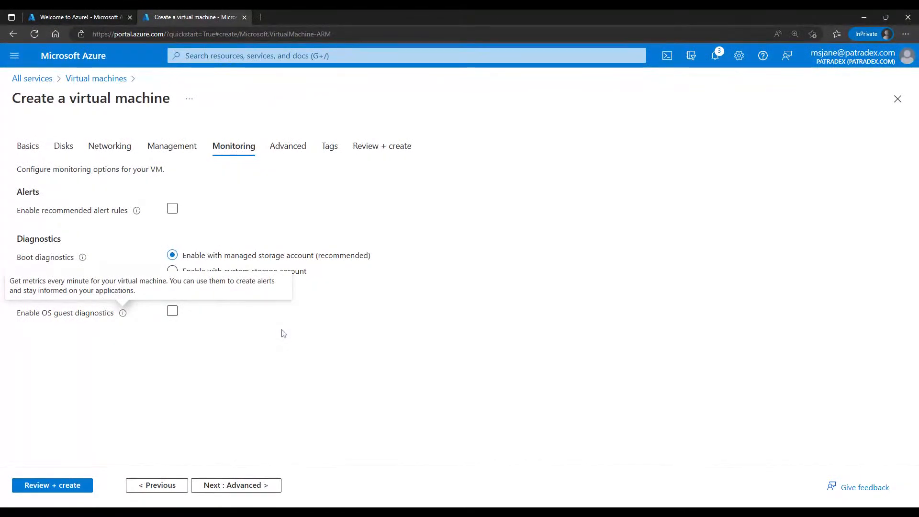
Proceed to the advanced settings and review the extensions, VM applications, custom data and user data sections.
{"action": "left_click", "coordinate": [245, 494]}
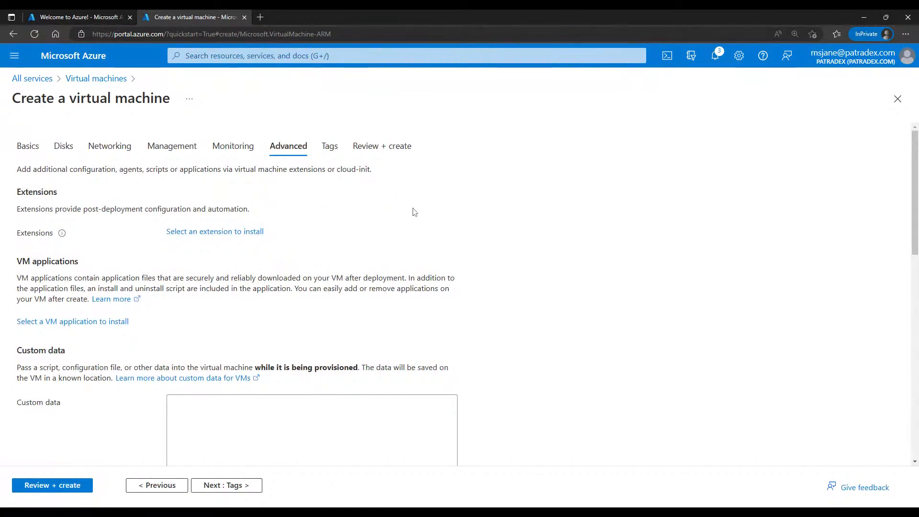
{"action": "scroll", "coordinate": [415, 212], "scroll_direction": "down", "scroll_amount": 1}
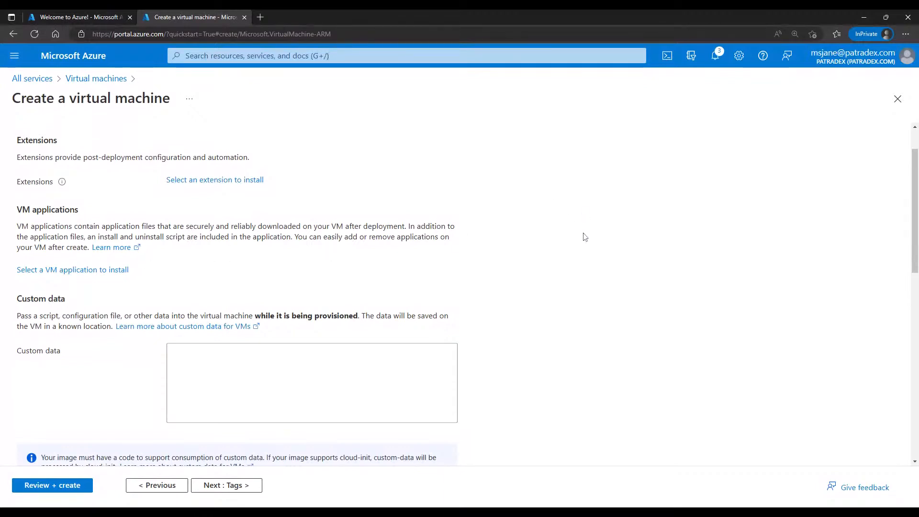
{"action": "scroll", "coordinate": [585, 237], "scroll_direction": "down", "scroll_amount": 2}
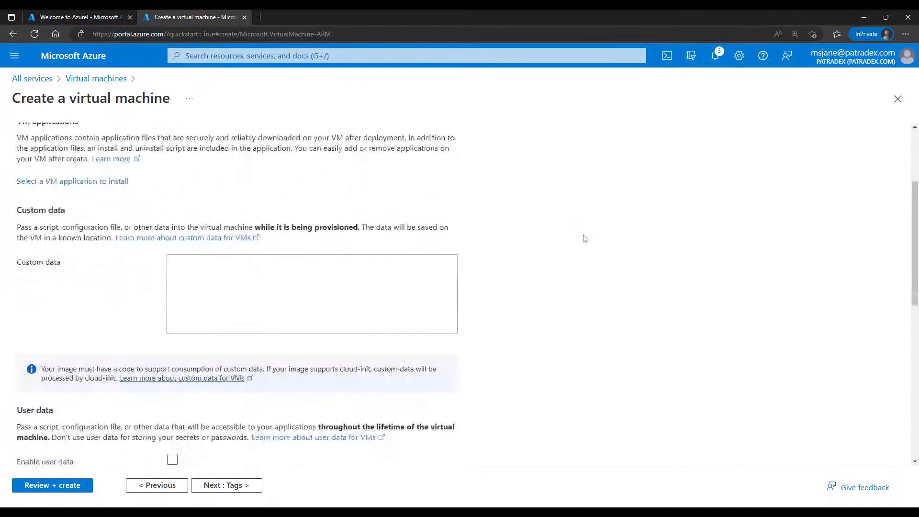
{"action": "scroll", "coordinate": [584, 238], "scroll_direction": "up", "scroll_amount": 2}
{"action": "scroll", "coordinate": [581, 228], "scroll_direction": "down", "scroll_amount": 2}
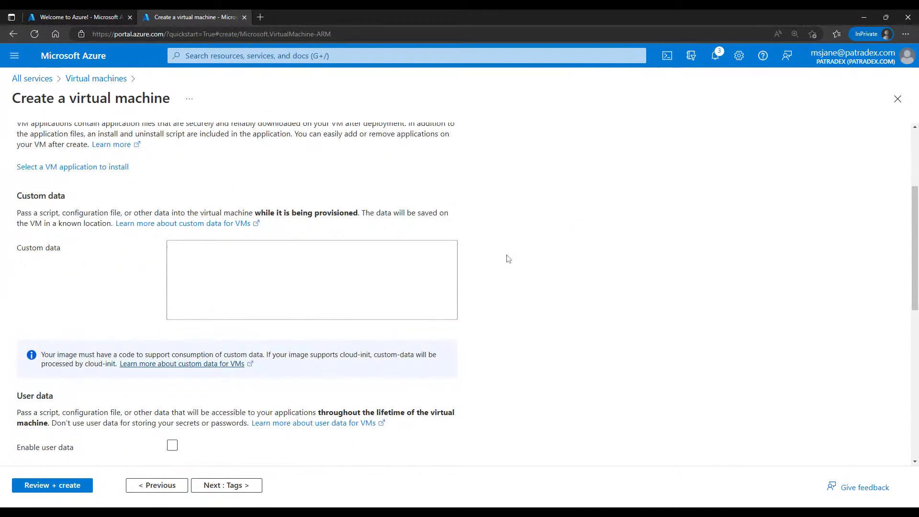
{"action": "scroll", "coordinate": [508, 259], "scroll_direction": "down", "scroll_amount": 4}
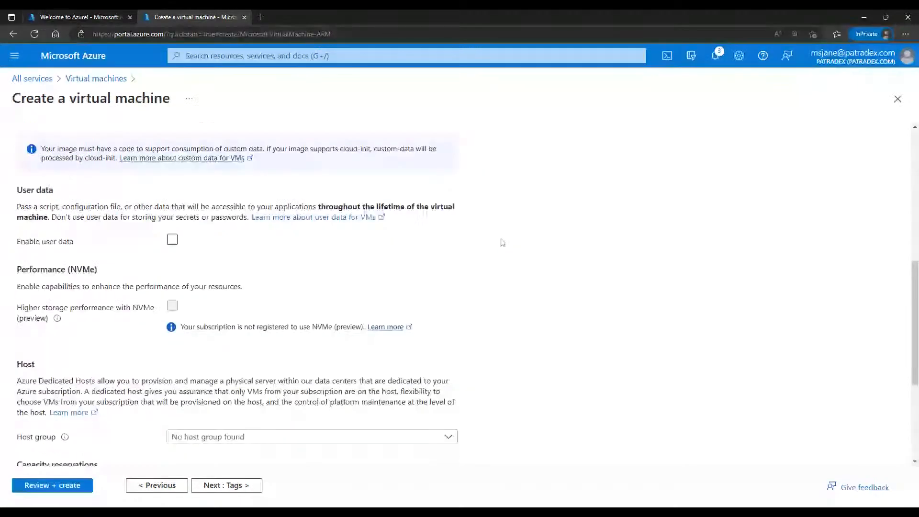
Examine the NVMe performance, host group, capacity reservation and proximity placement group options in the advanced settings.
{"action": "scroll", "coordinate": [503, 242], "scroll_direction": "down", "scroll_amount": 2}
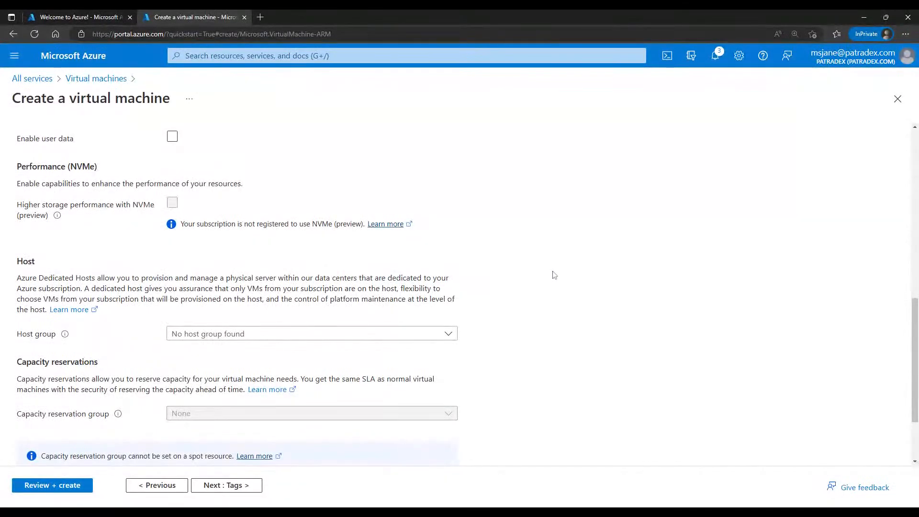
{"action": "scroll", "coordinate": [554, 274], "scroll_direction": "down", "scroll_amount": 1}
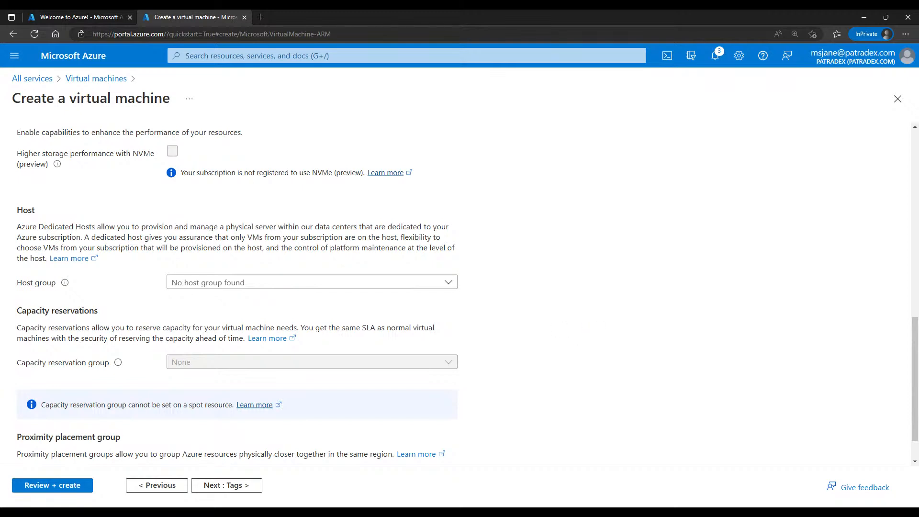
{"action": "scroll", "coordinate": [135, 238], "scroll_direction": "down", "scroll_amount": 1}
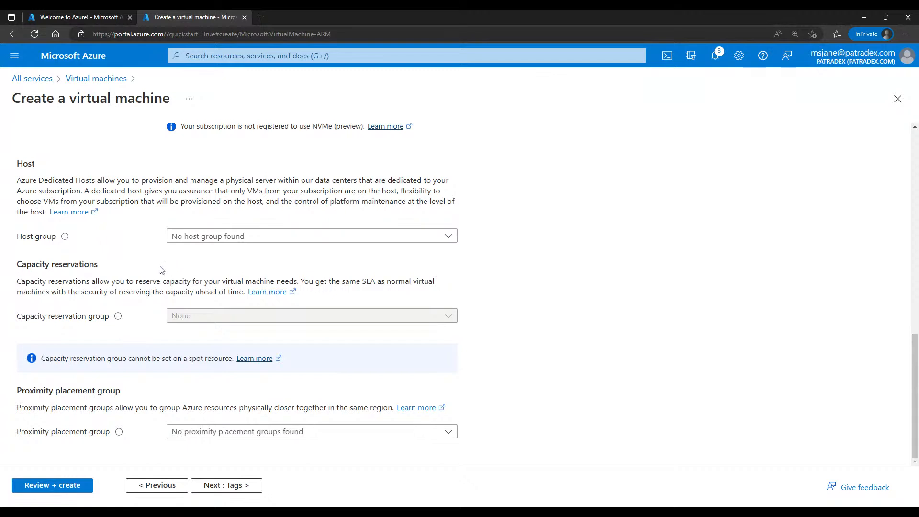
{"action": "mouse_move", "coordinate": [65, 236]}
{"action": "left_click", "coordinate": [325, 243]}
{"action": "left_click", "coordinate": [540, 232]}
Proceed past the tags without adding any to the final review, and check the product details and terms.
{"action": "left_click", "coordinate": [239, 486]}
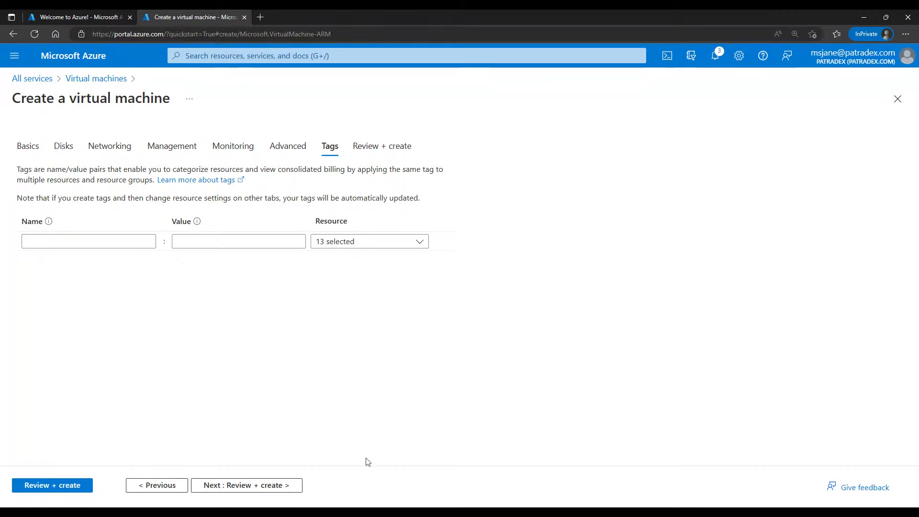
{"action": "left_click", "coordinate": [251, 486]}
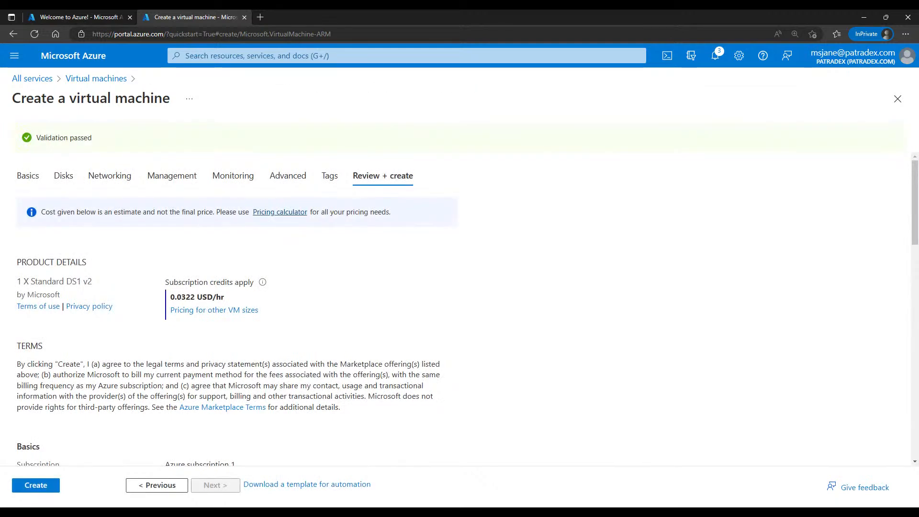
{"action": "scroll", "coordinate": [618, 207], "scroll_direction": "down", "scroll_amount": 3}
{"action": "scroll", "coordinate": [618, 207], "scroll_direction": "up", "scroll_amount": 3}
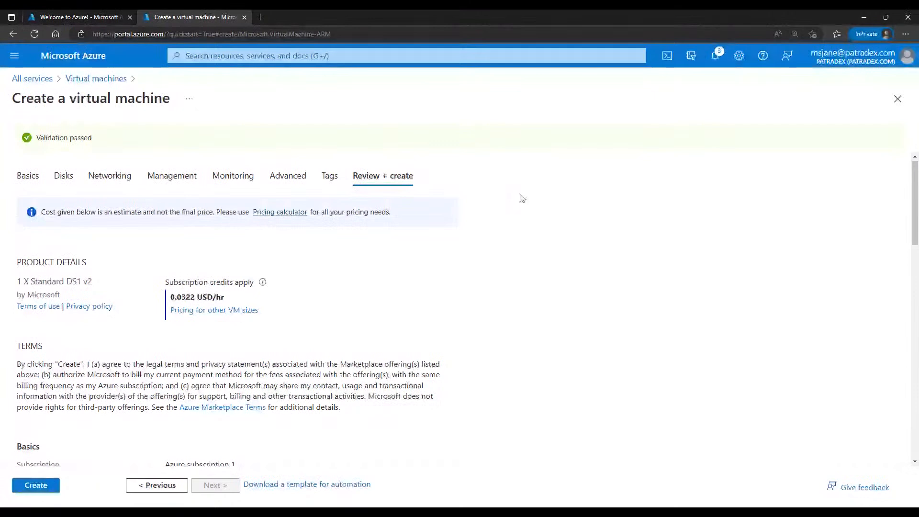
{"action": "scroll", "coordinate": [524, 191], "scroll_direction": "down", "scroll_amount": 2}
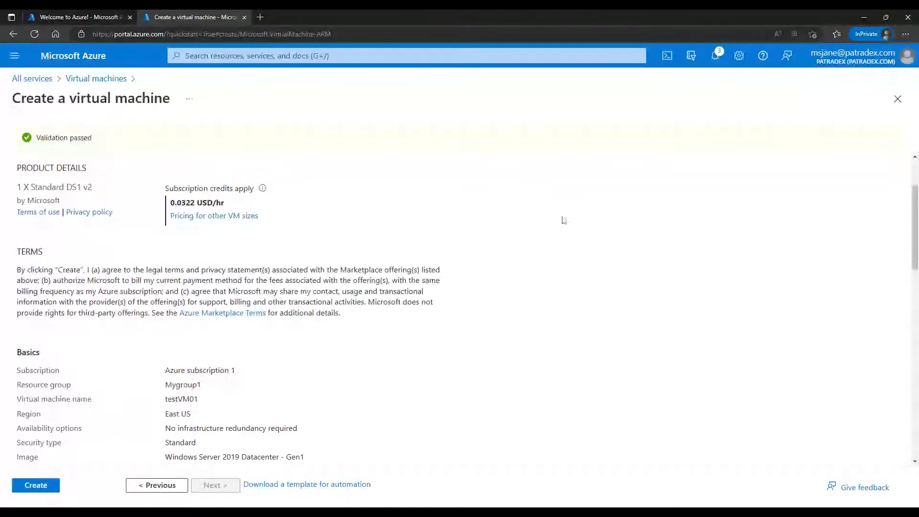
{"action": "scroll", "coordinate": [563, 220], "scroll_direction": "up", "scroll_amount": 2}
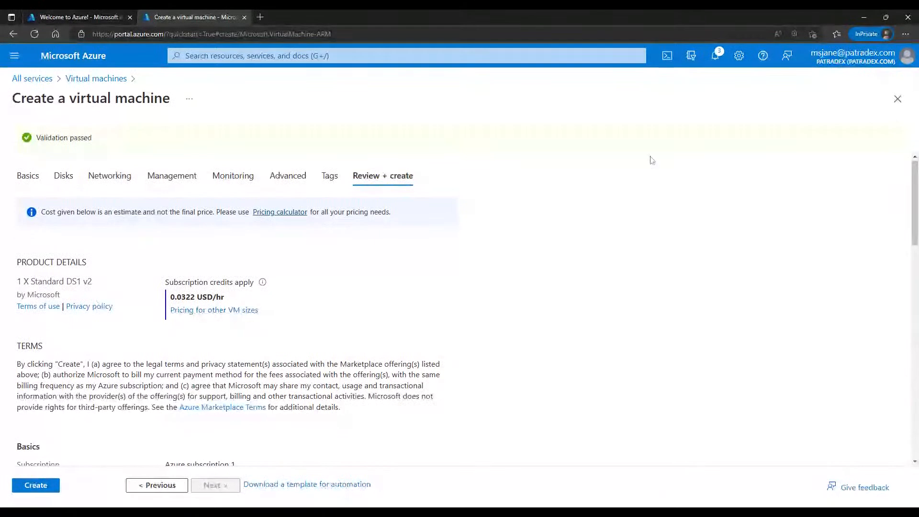
Examine the virtual machine's configuration summary, covering the basics, disks, networking, management, monitoring and advanced sections.
{"action": "scroll", "coordinate": [430, 175], "scroll_direction": "down", "scroll_amount": 4}
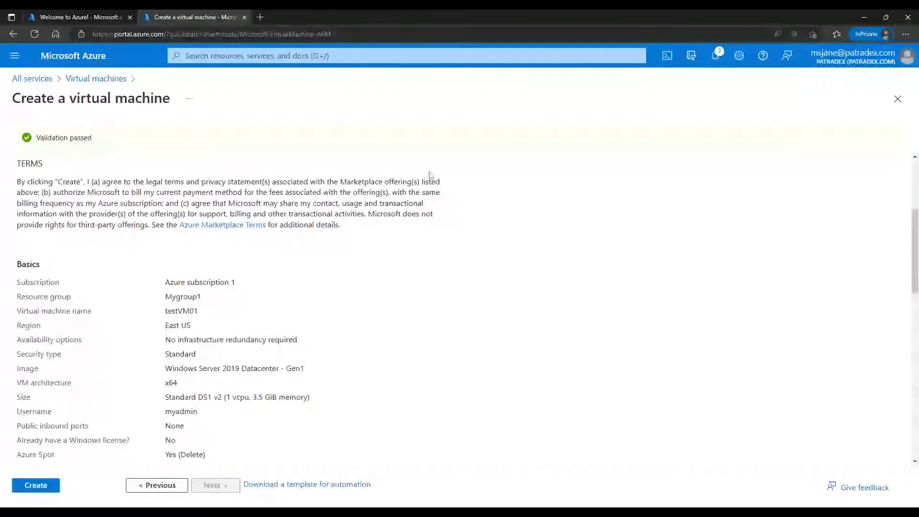
{"action": "scroll", "coordinate": [429, 175], "scroll_direction": "down", "scroll_amount": 2}
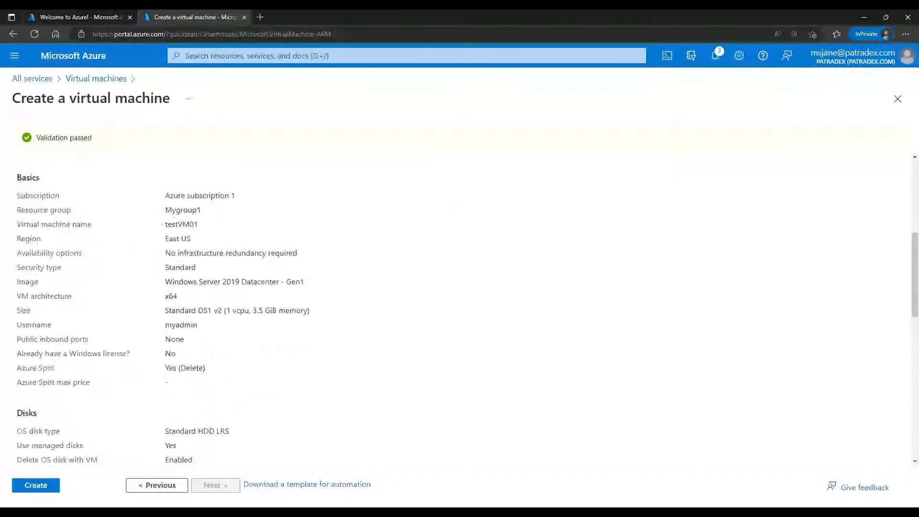
{"action": "scroll", "coordinate": [516, 185], "scroll_direction": "down", "scroll_amount": 7}
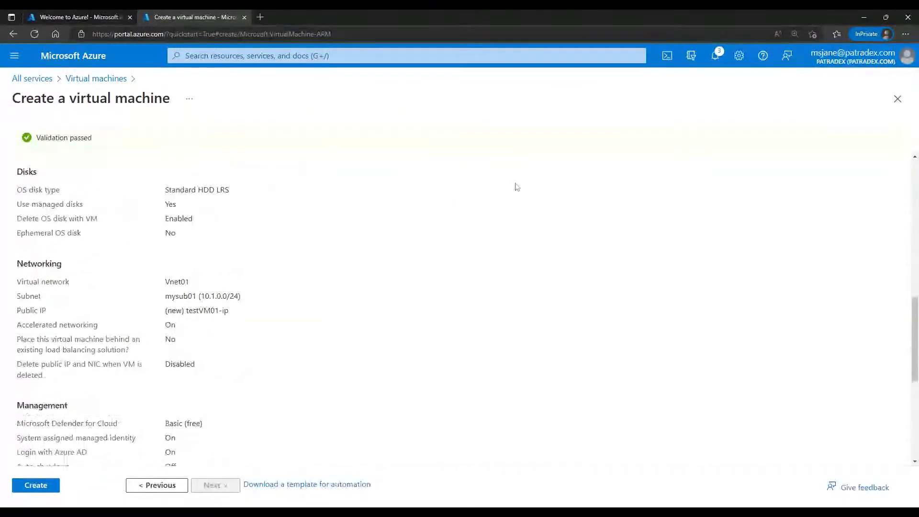
{"action": "scroll", "coordinate": [517, 187], "scroll_direction": "down", "scroll_amount": 4}
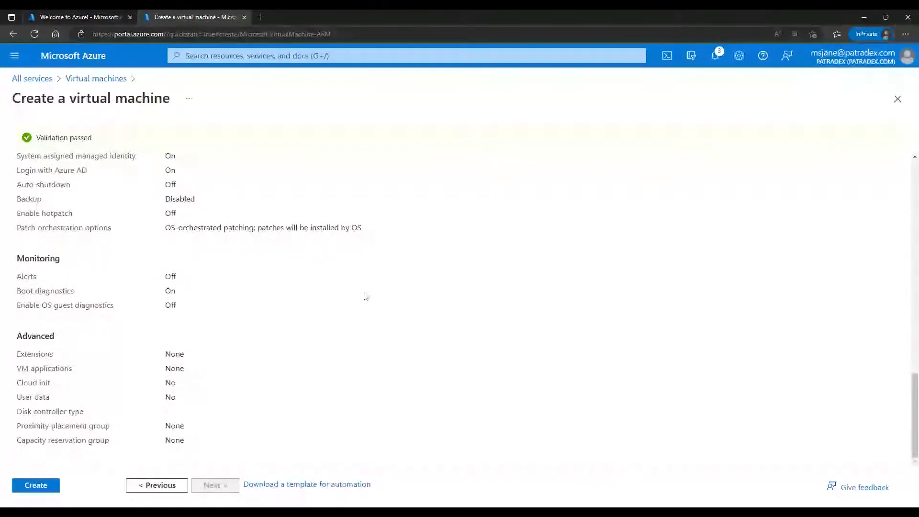
{"action": "scroll", "coordinate": [369, 295], "scroll_direction": "up", "scroll_amount": 3}
{"action": "scroll", "coordinate": [370, 293], "scroll_direction": "up", "scroll_amount": 1}
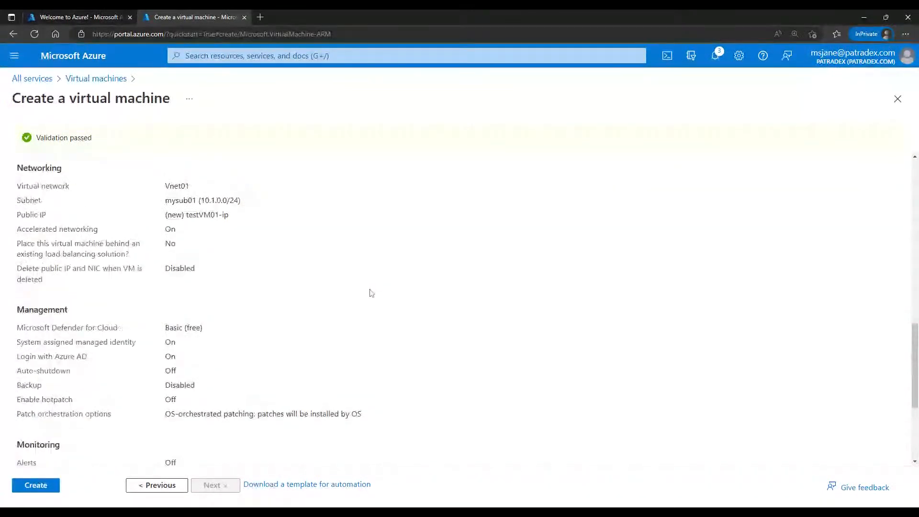
{"action": "scroll", "coordinate": [372, 293], "scroll_direction": "down", "scroll_amount": 4}
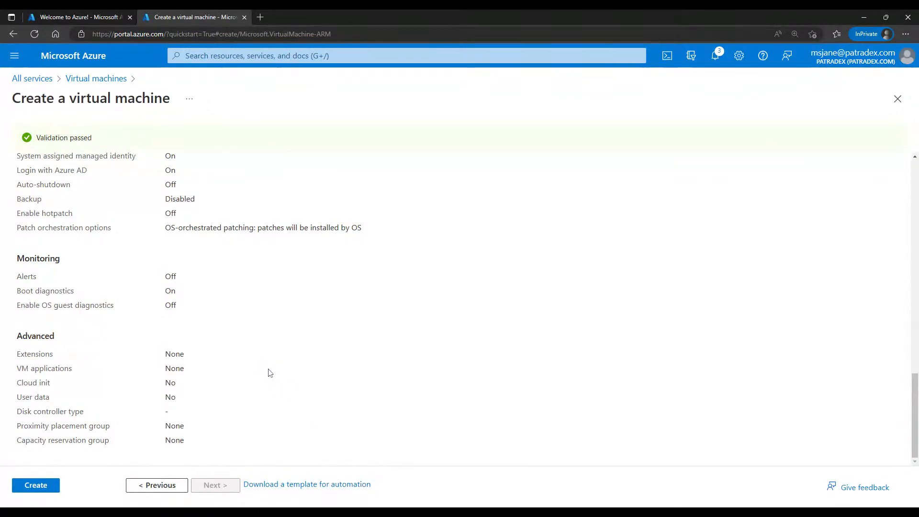
{"action": "scroll", "coordinate": [271, 373], "scroll_direction": "up", "scroll_amount": 15}
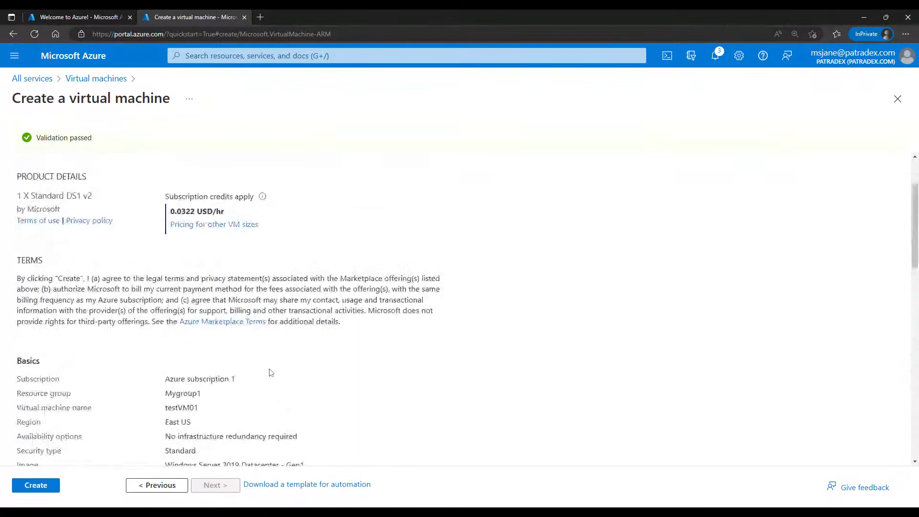
{"action": "scroll", "coordinate": [271, 373], "scroll_direction": "up", "scroll_amount": 2}
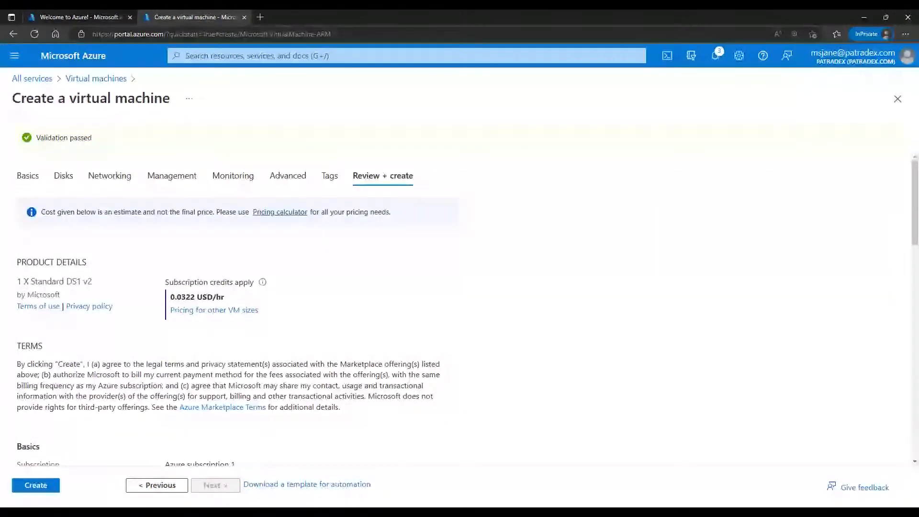
{"action": "scroll", "coordinate": [270, 373], "scroll_direction": "down", "scroll_amount": 5}
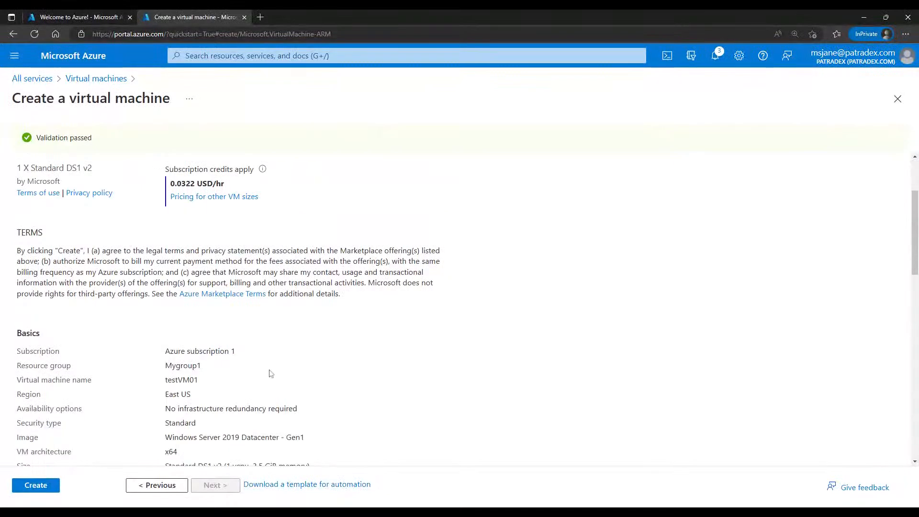
{"action": "scroll", "coordinate": [270, 374], "scroll_direction": "down", "scroll_amount": 12}
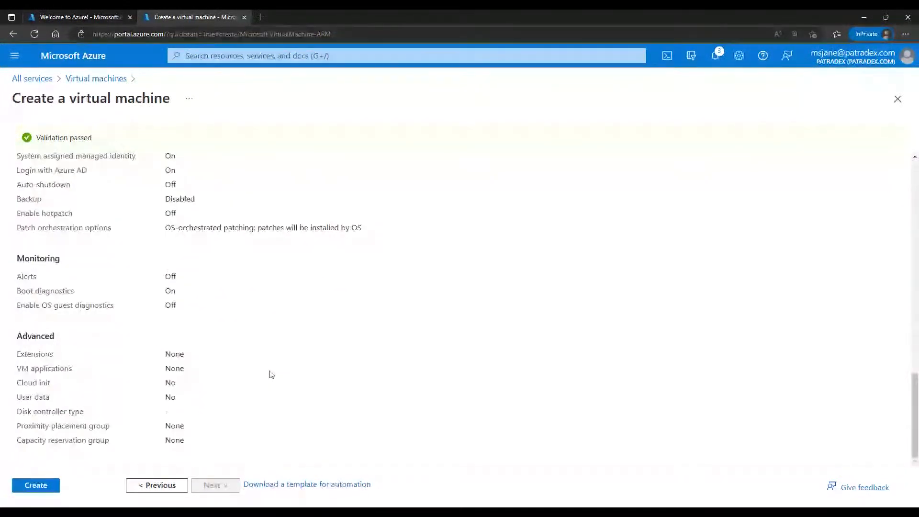